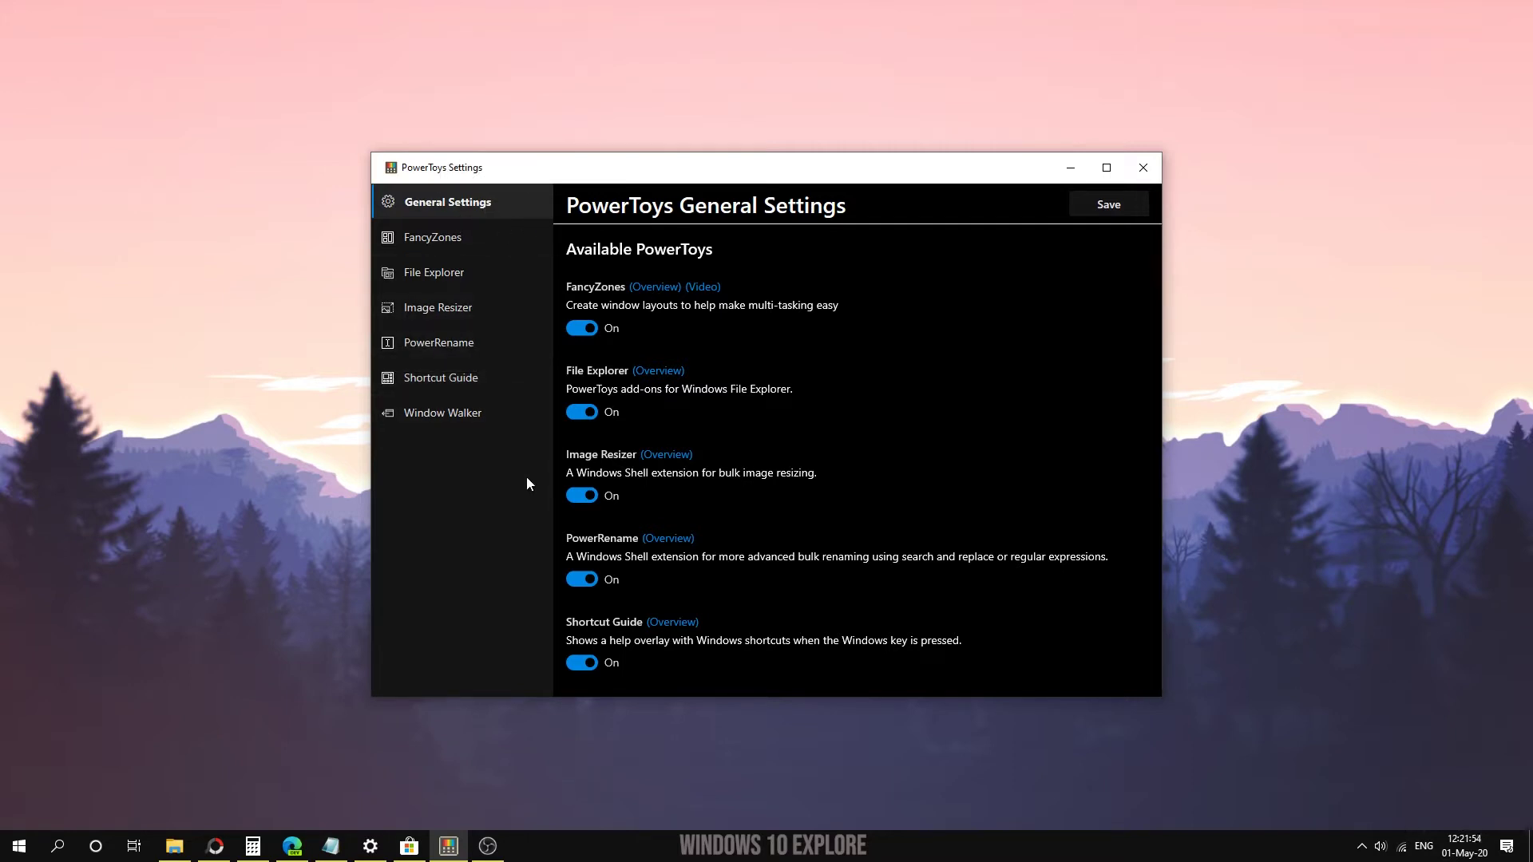
Step: Open the FancyZones settings page, then minimize PowerToys Settings to show the desktop
left_click(458, 242)
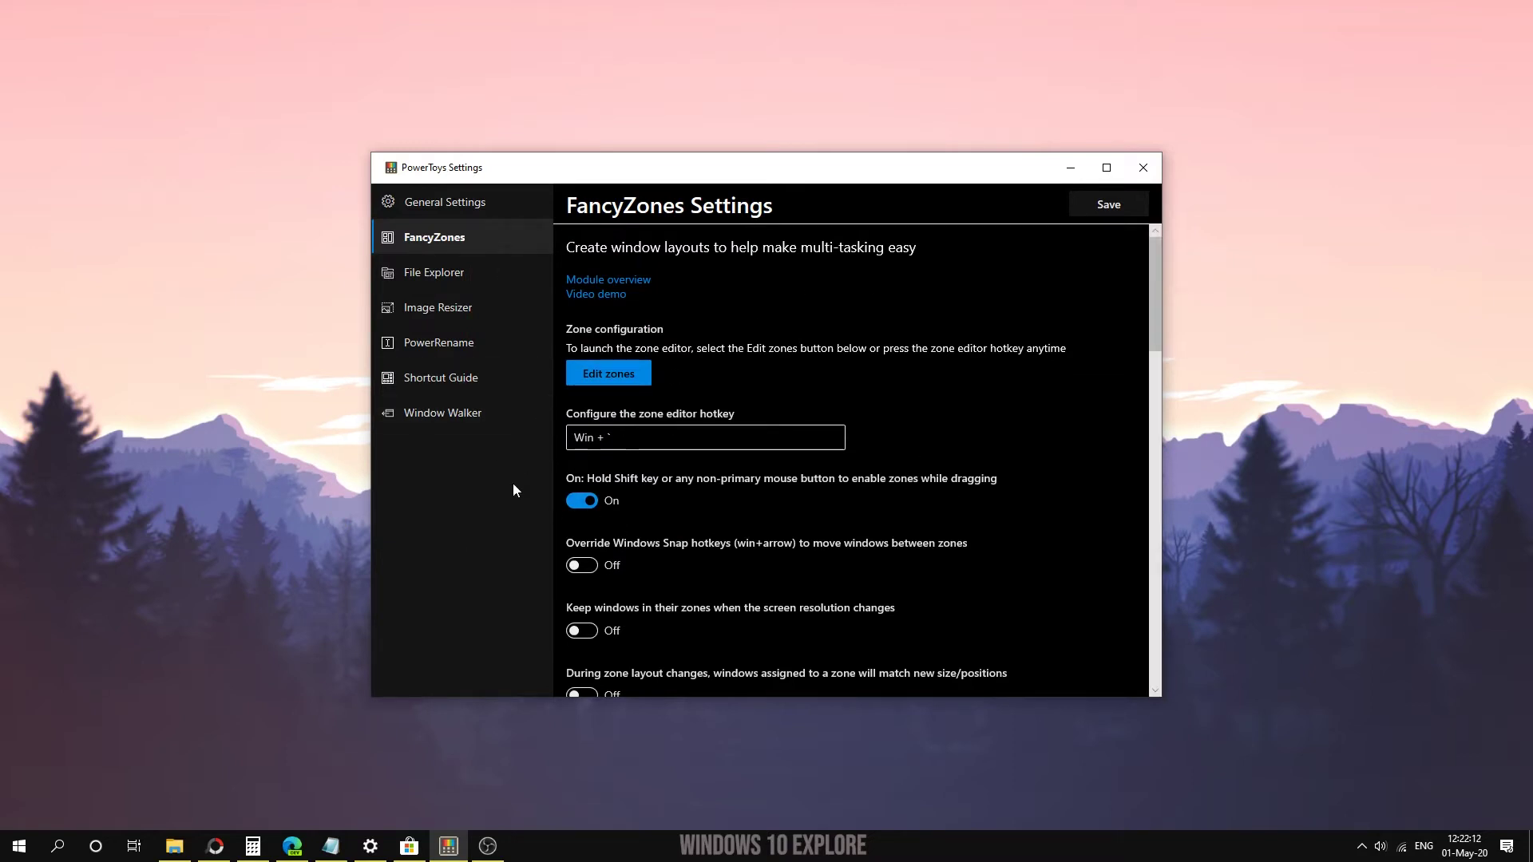
left_click(1070, 168)
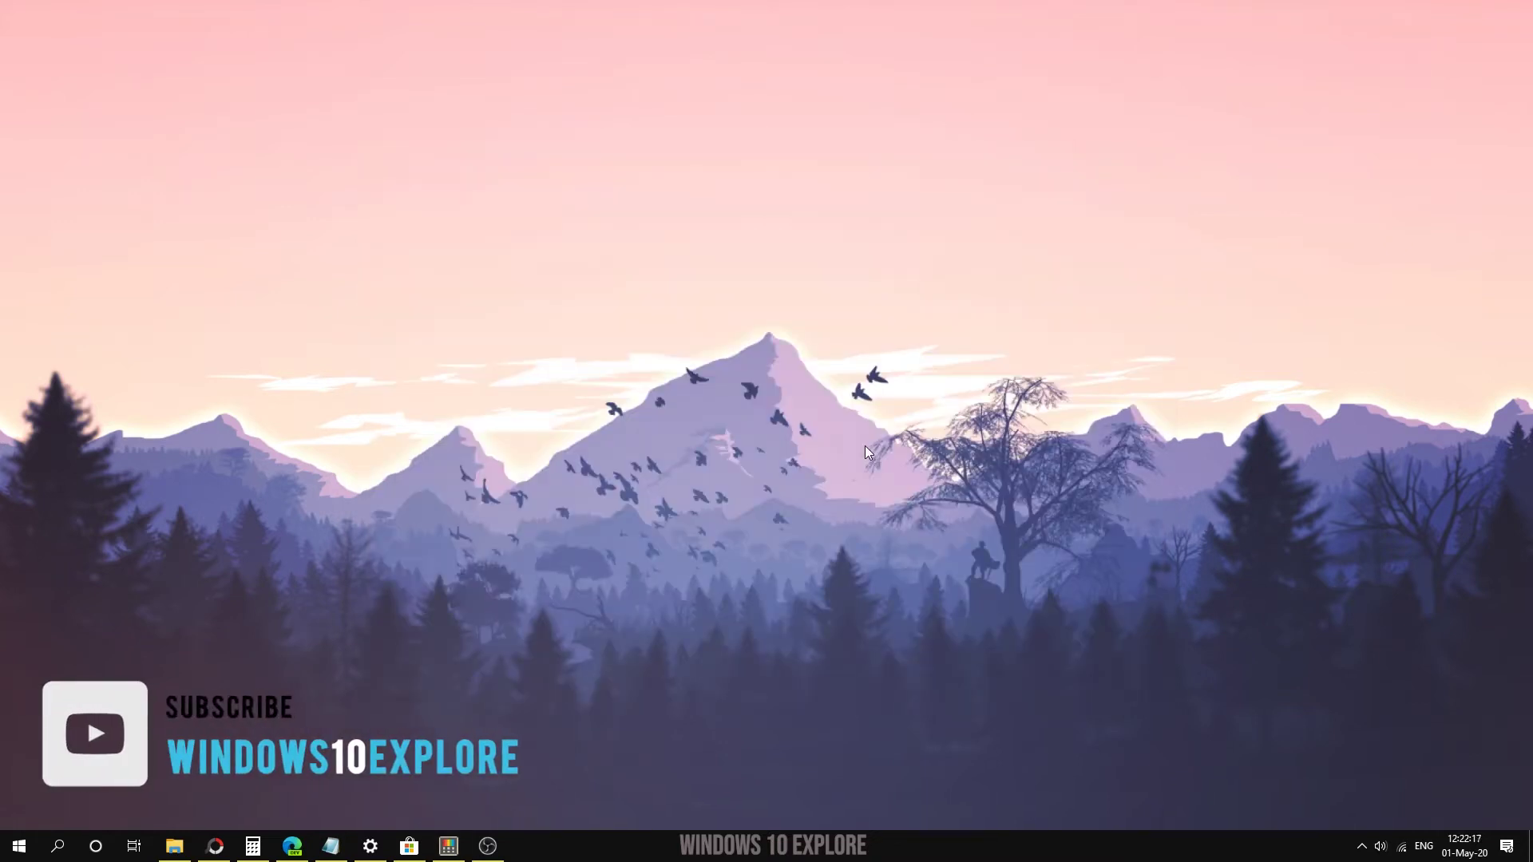
Step: Open the zone editor with Win+` and apply the three-zone Priority Grid template
key("super+grave")
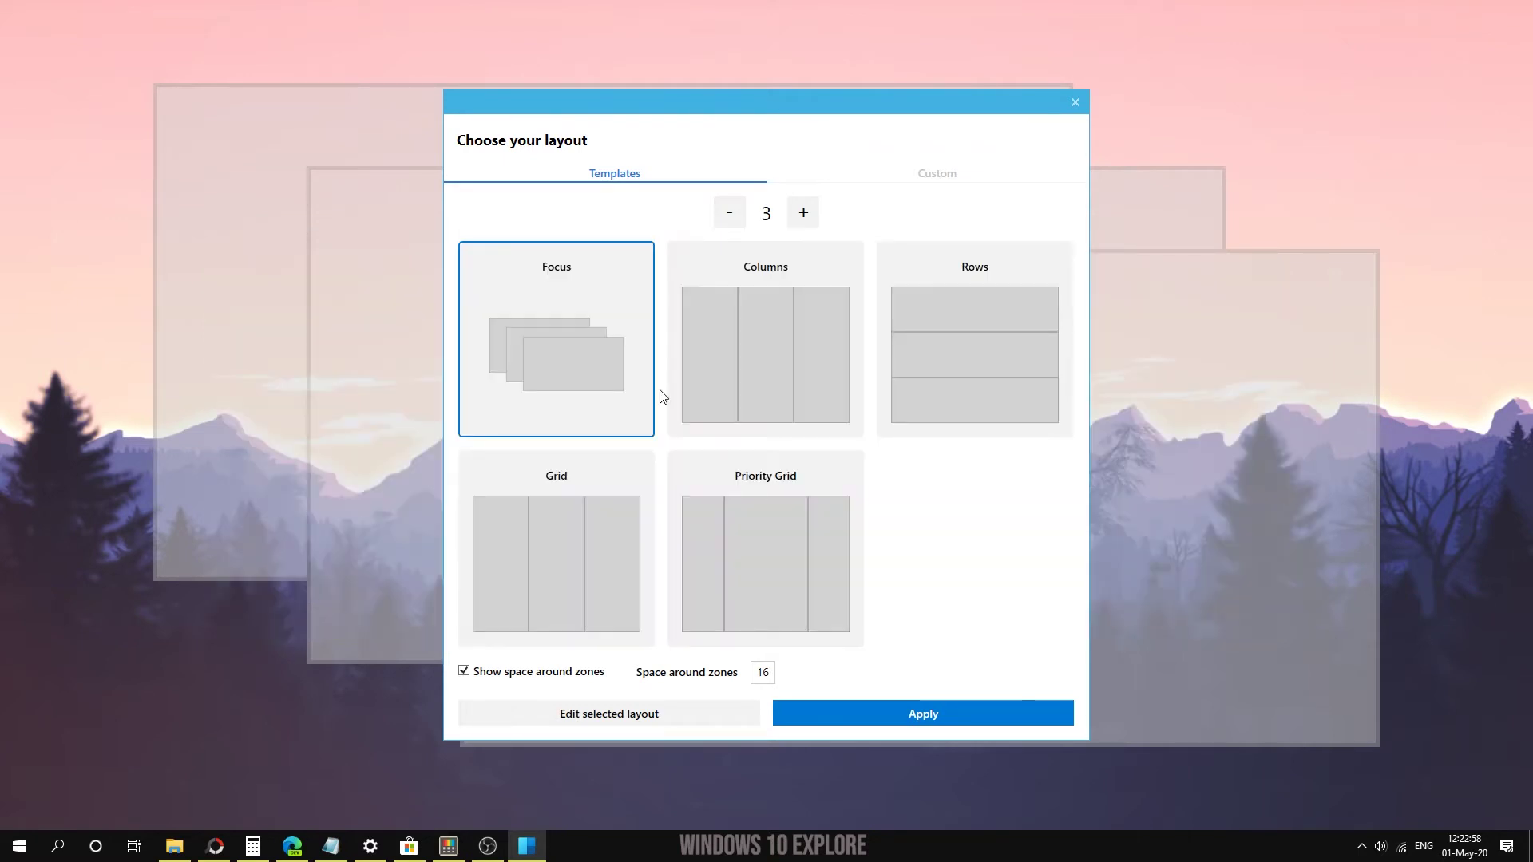
left_click(781, 525)
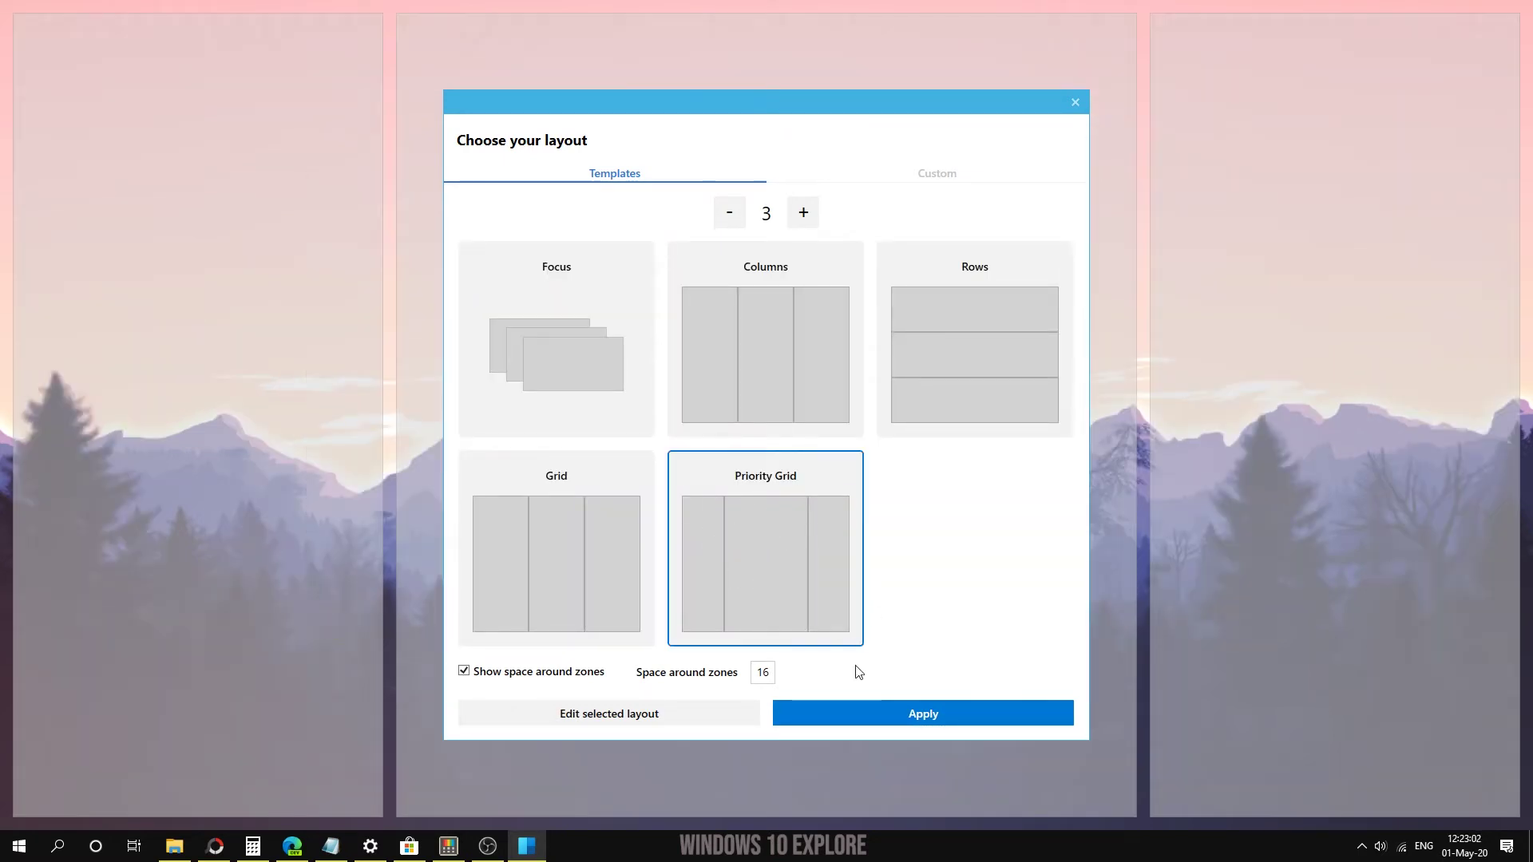
left_click(889, 719)
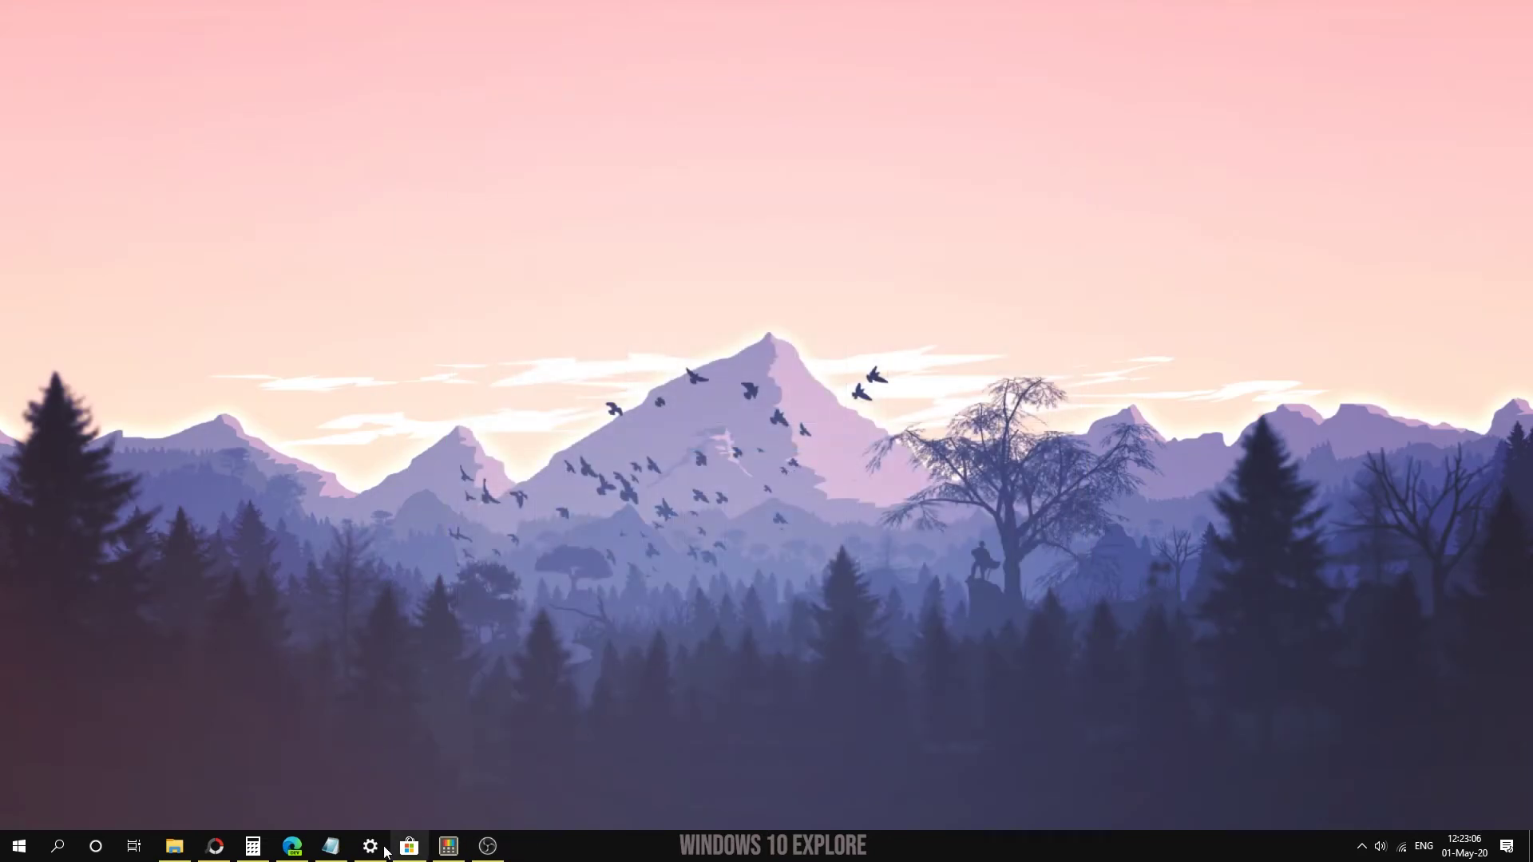
Step: Snap Notepad into the left zone, Calculator into the right, and Microsoft Store into the middle
left_click(331, 845)
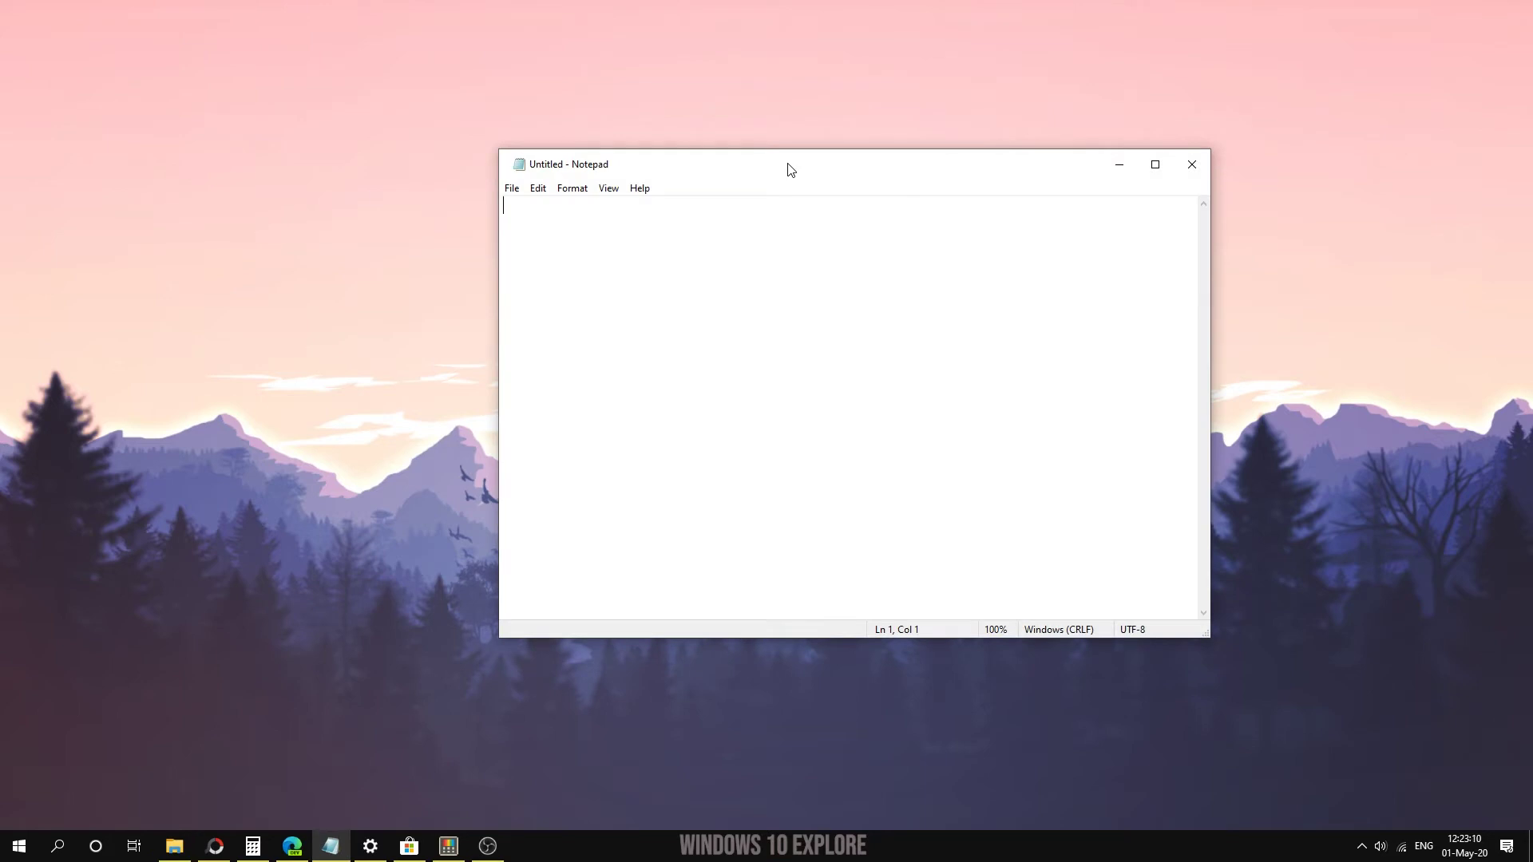
left_click_drag(793, 168, 253, 210)
left_click(254, 847)
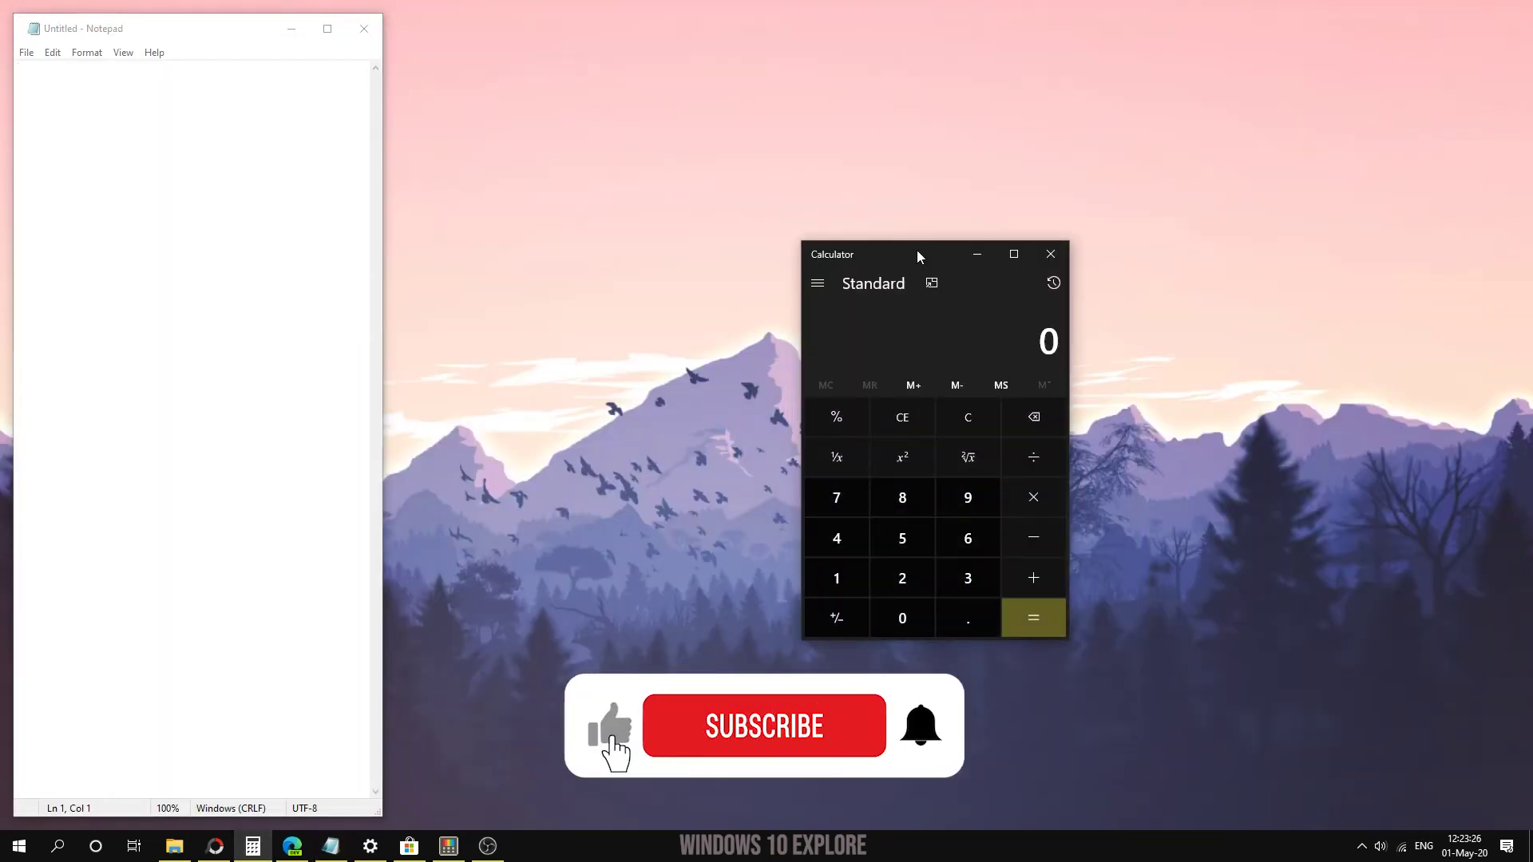
left_click_drag(917, 255, 1298, 264)
left_click(409, 847)
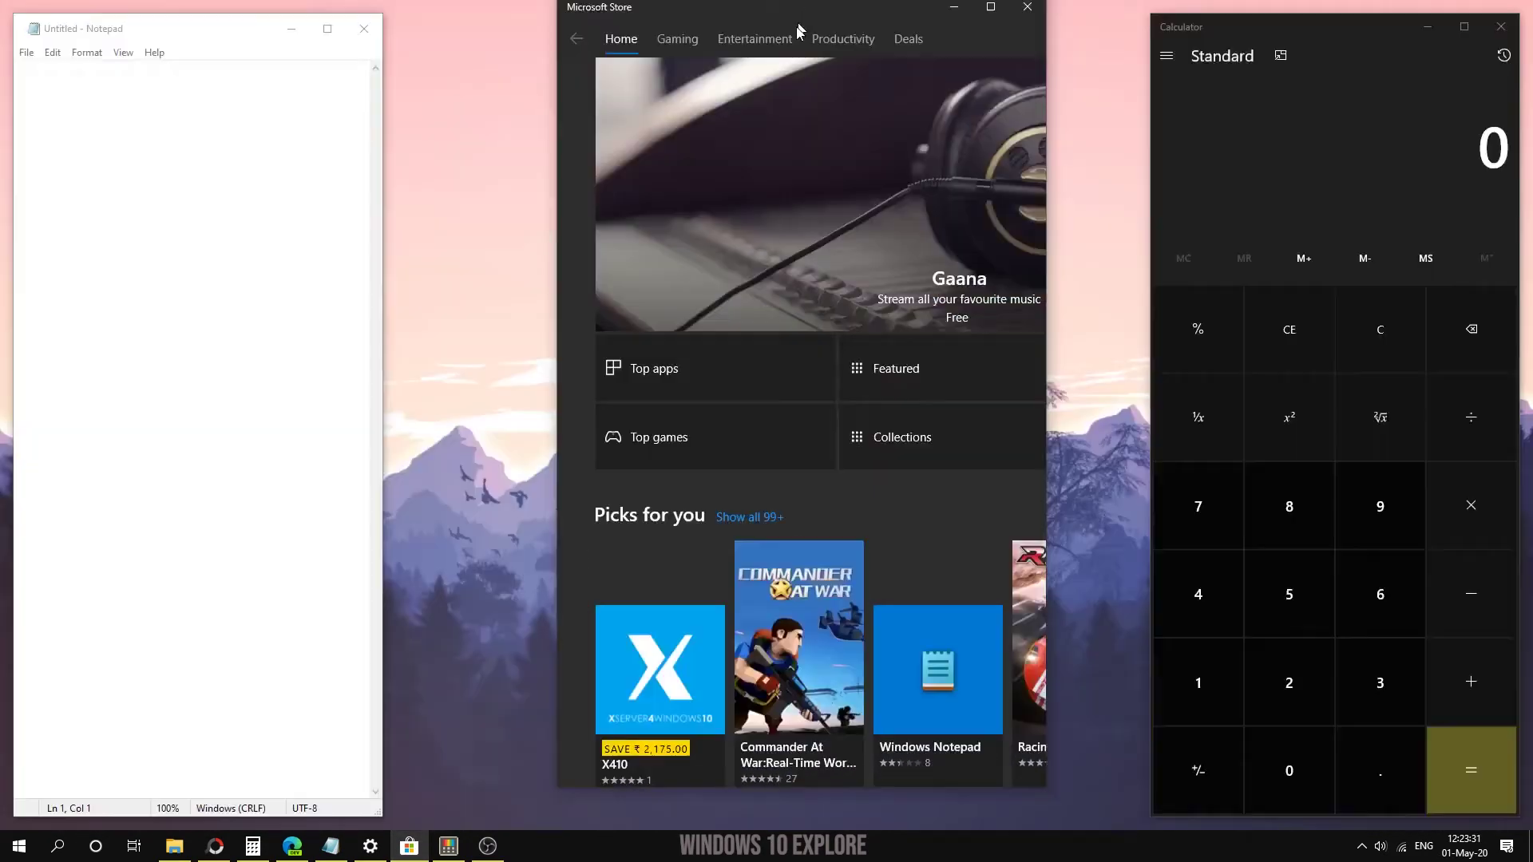
left_click_drag(798, 30, 712, 55)
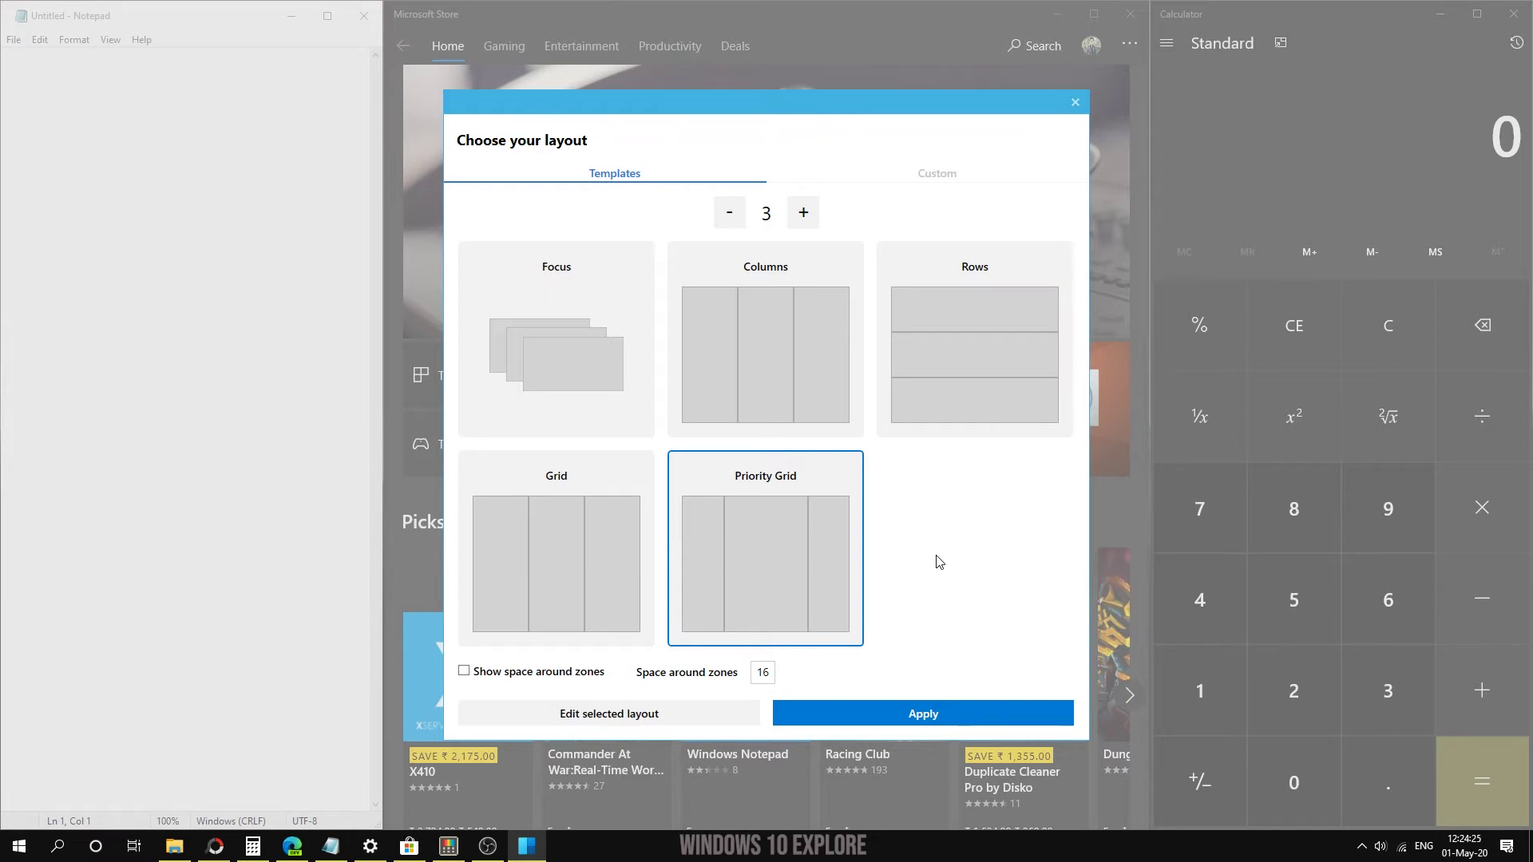
Step: Create a new custom layout and place its first zone in the top-left corner
left_click(939, 181)
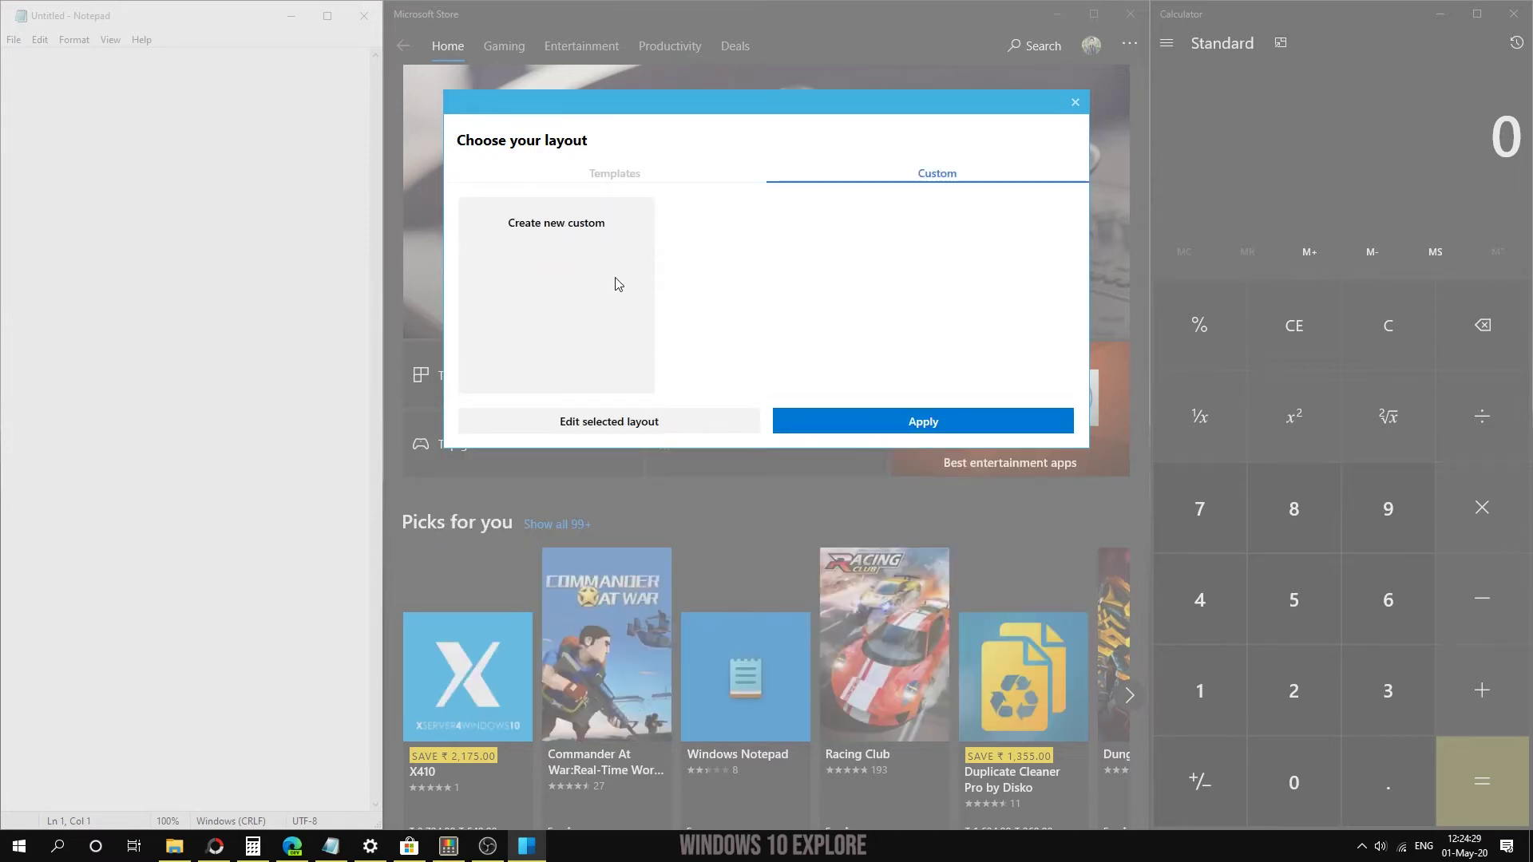
left_click(548, 281)
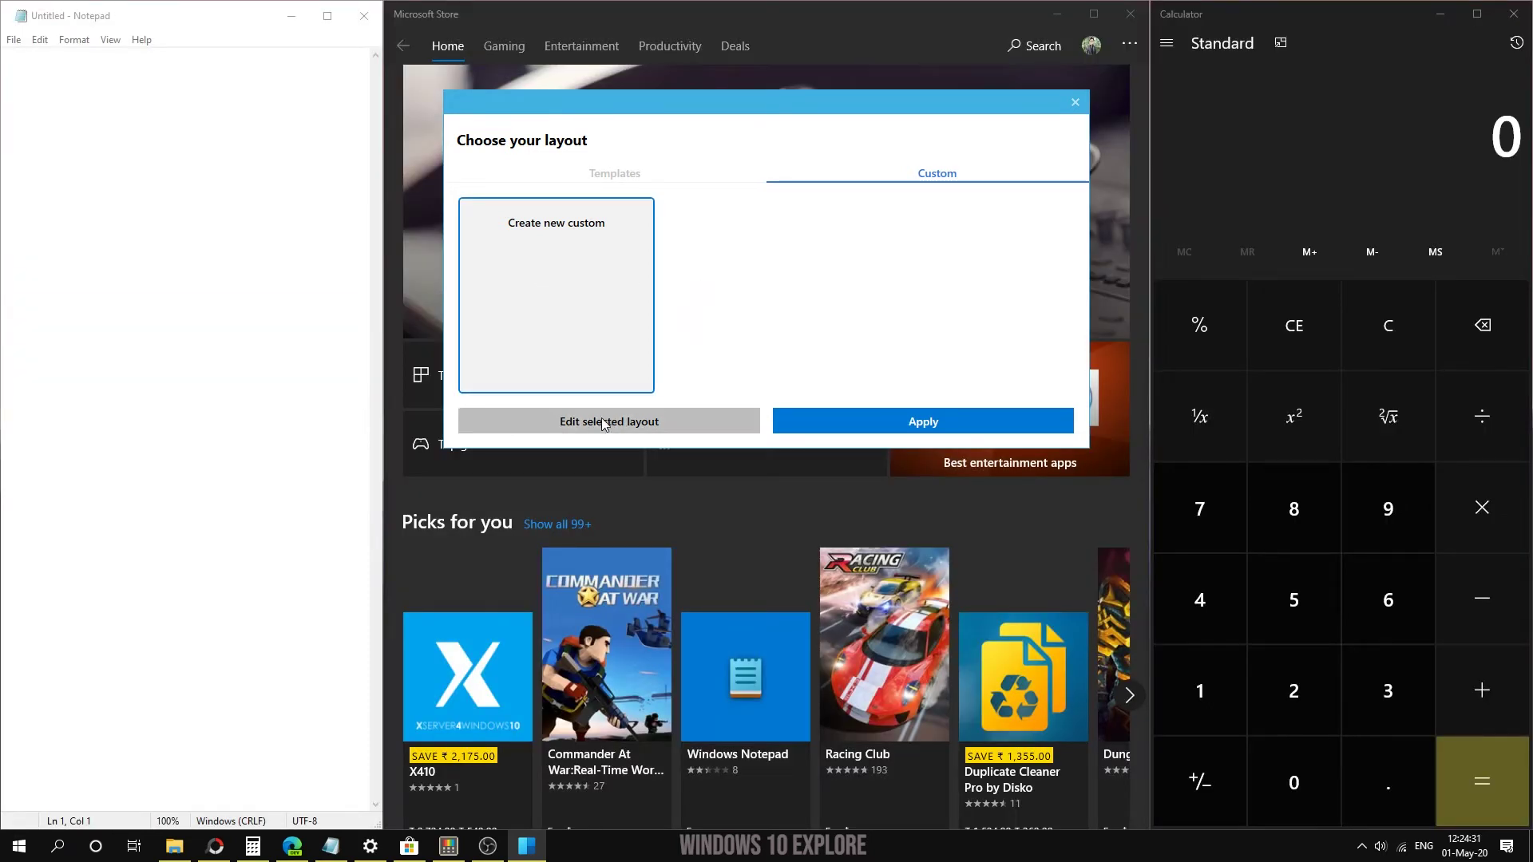
left_click(639, 430)
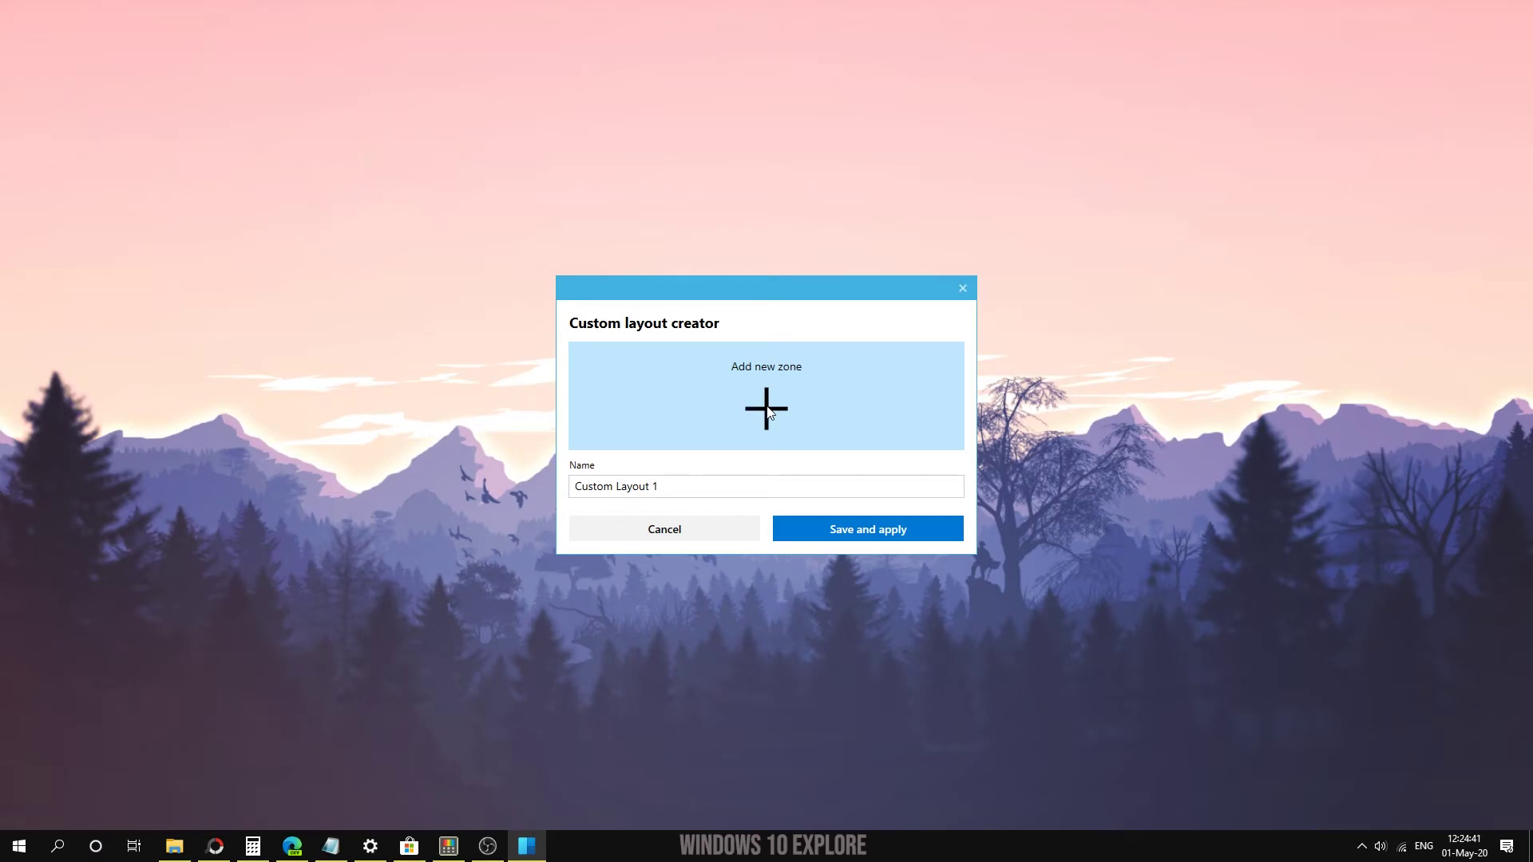
left_click(769, 411)
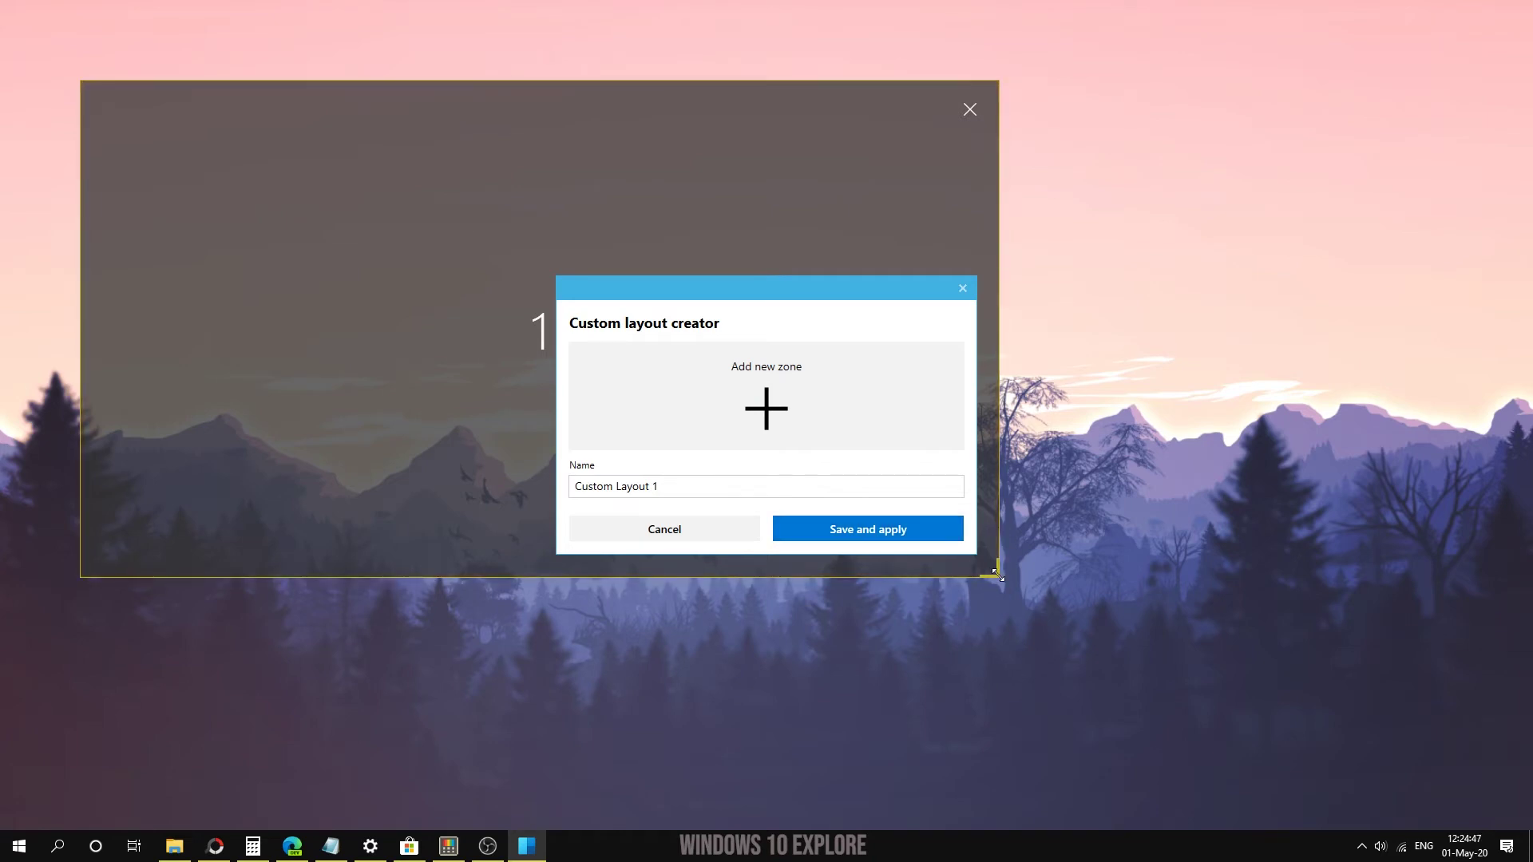
left_click_drag(999, 574, 445, 500)
left_click_drag(285, 106, 193, 17)
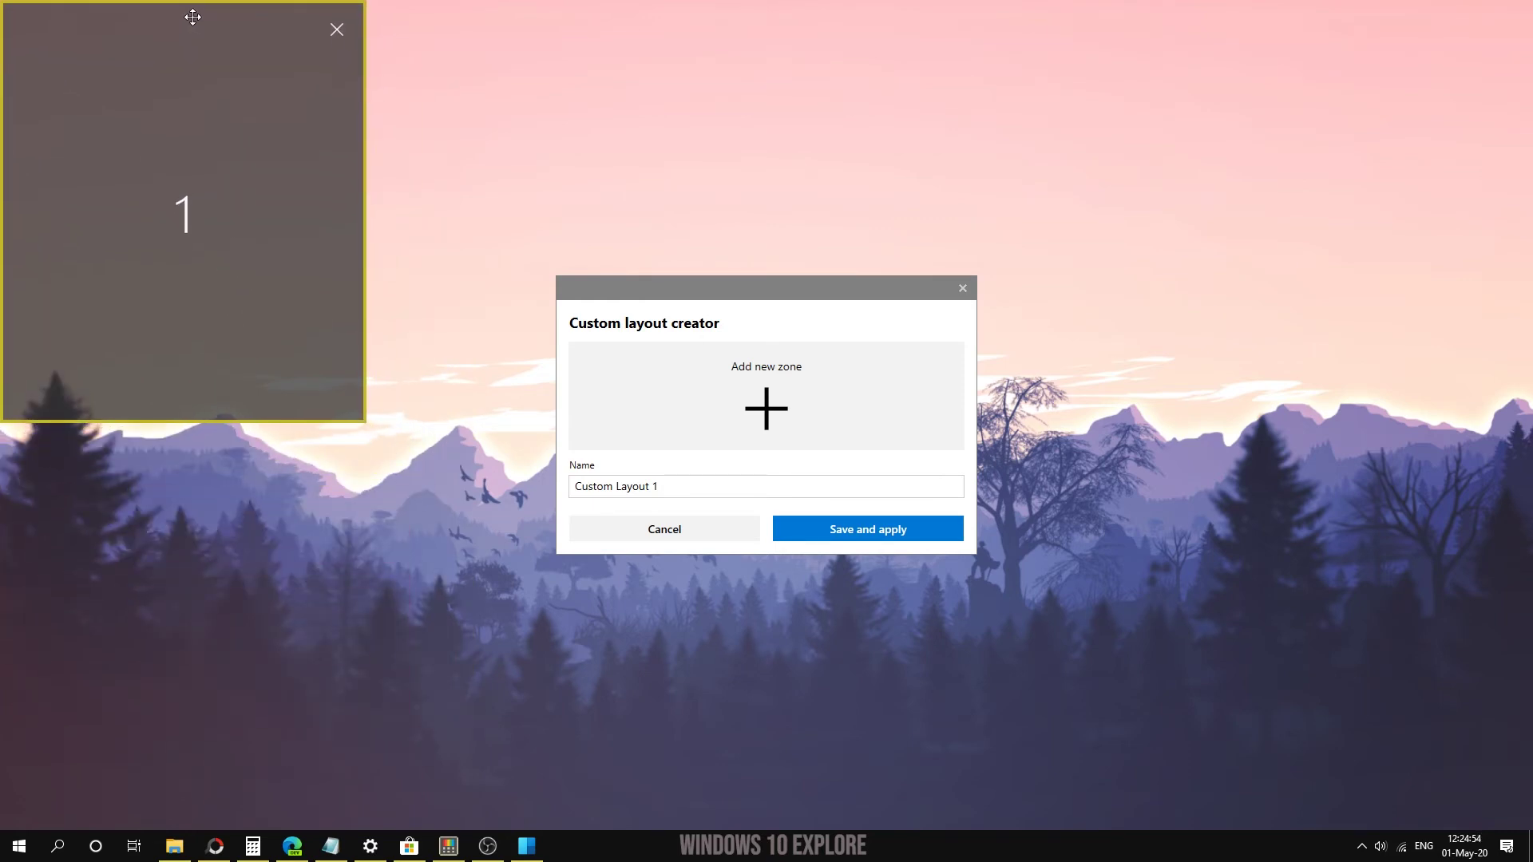
Step: Add a second top zone beside zone 1 and a tall third zone along the right edge
left_click(779, 409)
left_click_drag(578, 199, 799, 14)
left_click_drag(1285, 495, 1222, 422)
left_click(769, 407)
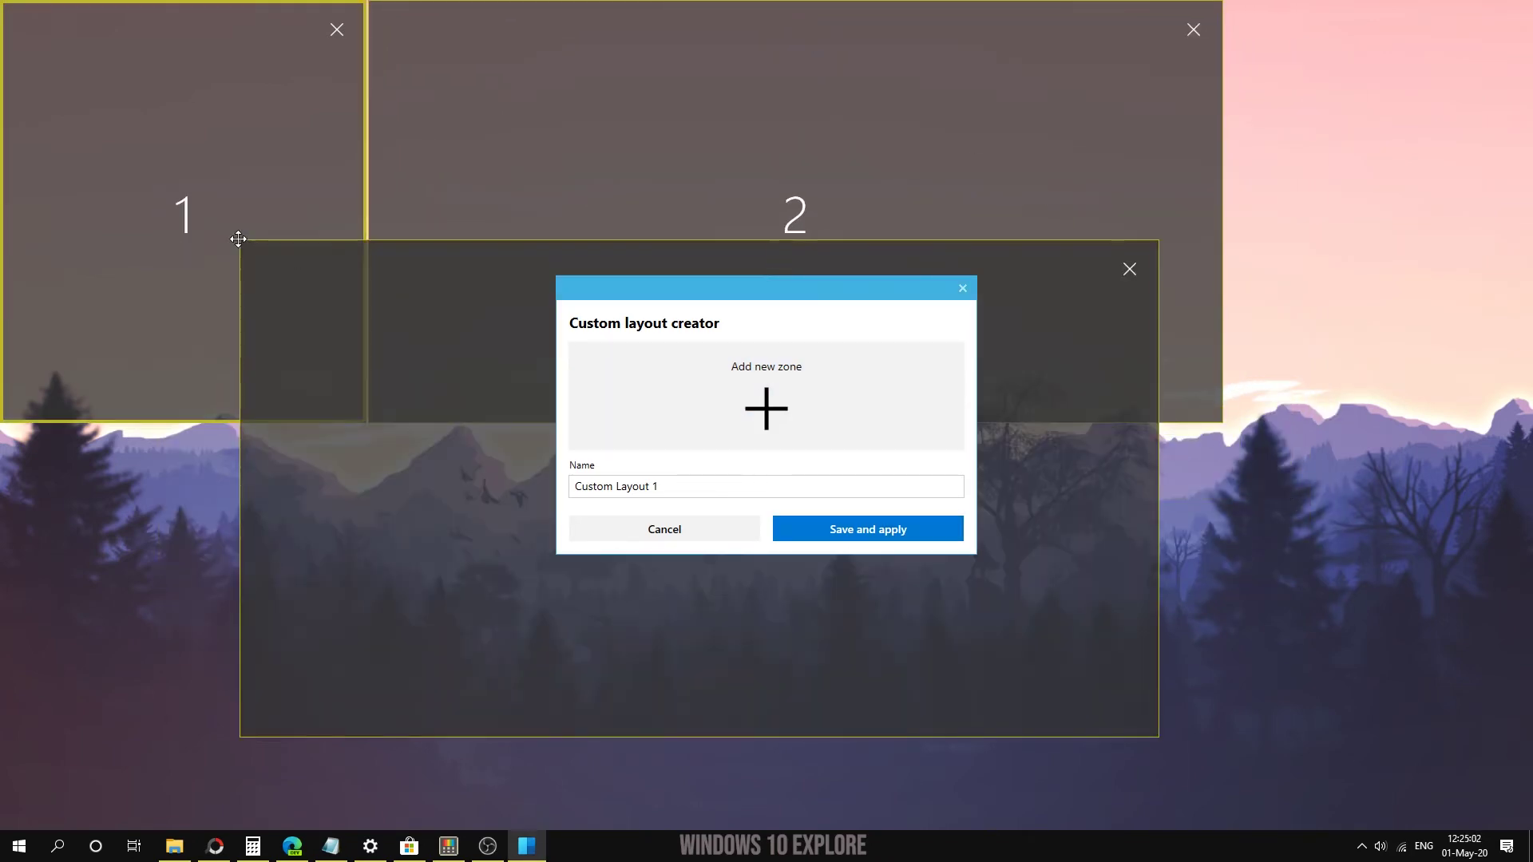
left_click_drag(237, 240, 1298, 6)
left_click_drag(1479, 500, 1531, 829)
Step: Add a fourth zone across the bottom, then save and apply the layout
left_click(767, 403)
left_click_drag(324, 327, 11, 426)
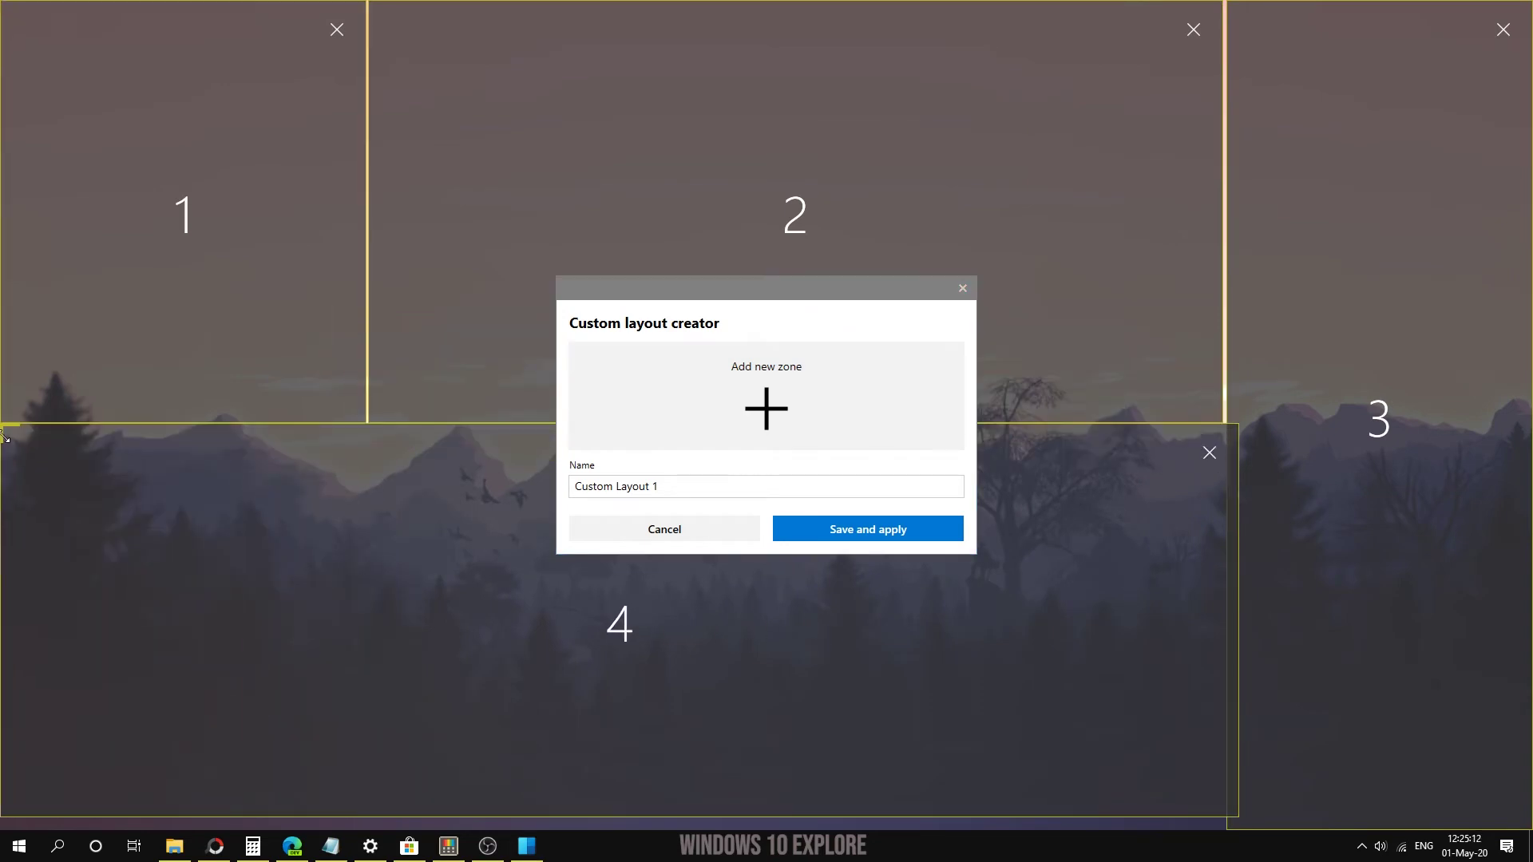
left_click(852, 536)
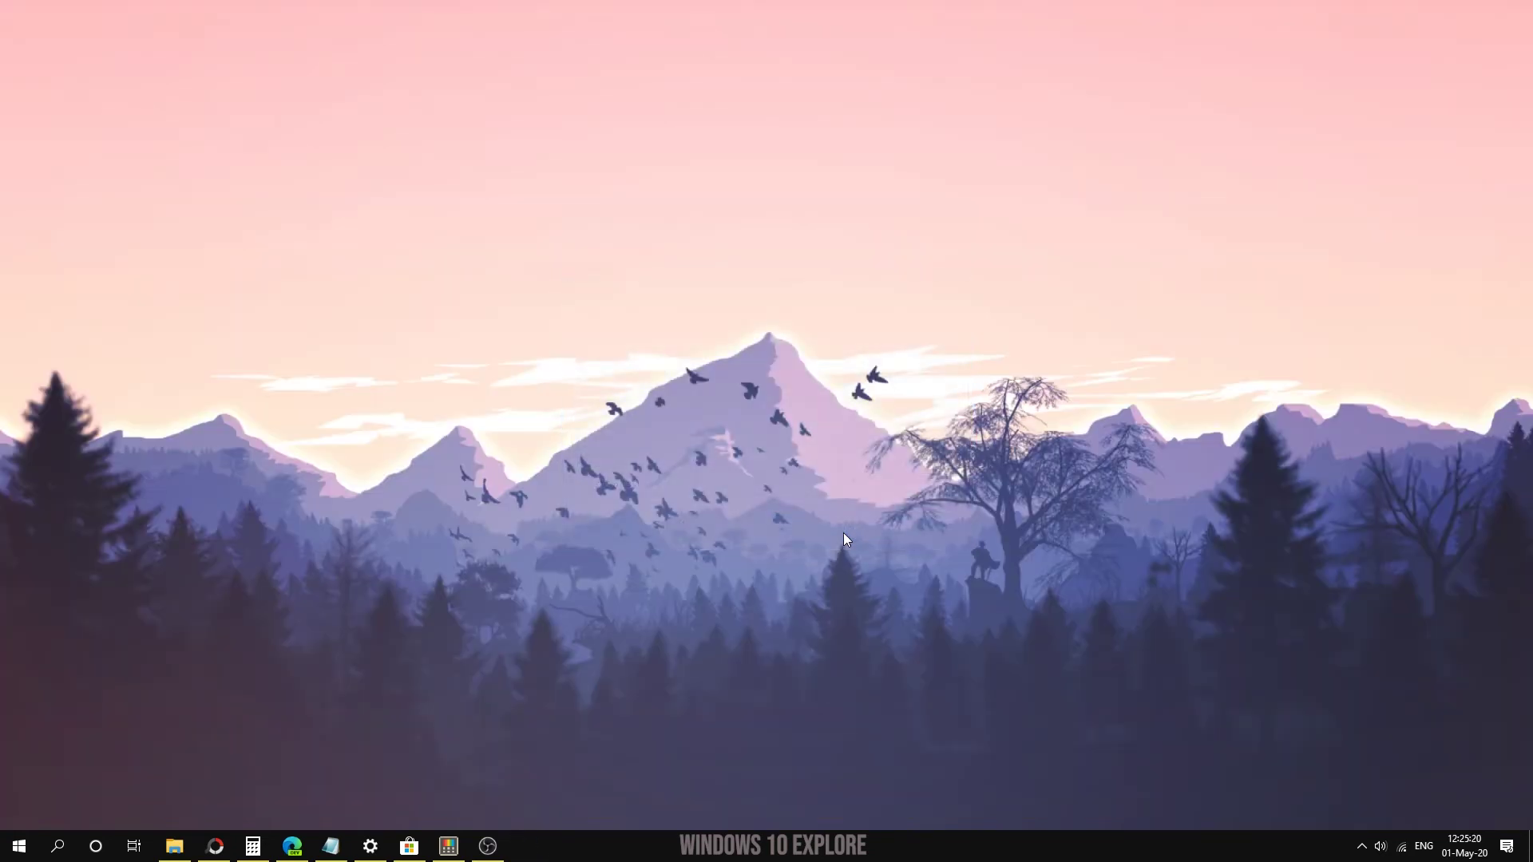
Step: Snap Store into zone 2, File Explorer into the bottom, Notepad top-left, and Calculator right
left_click(412, 845)
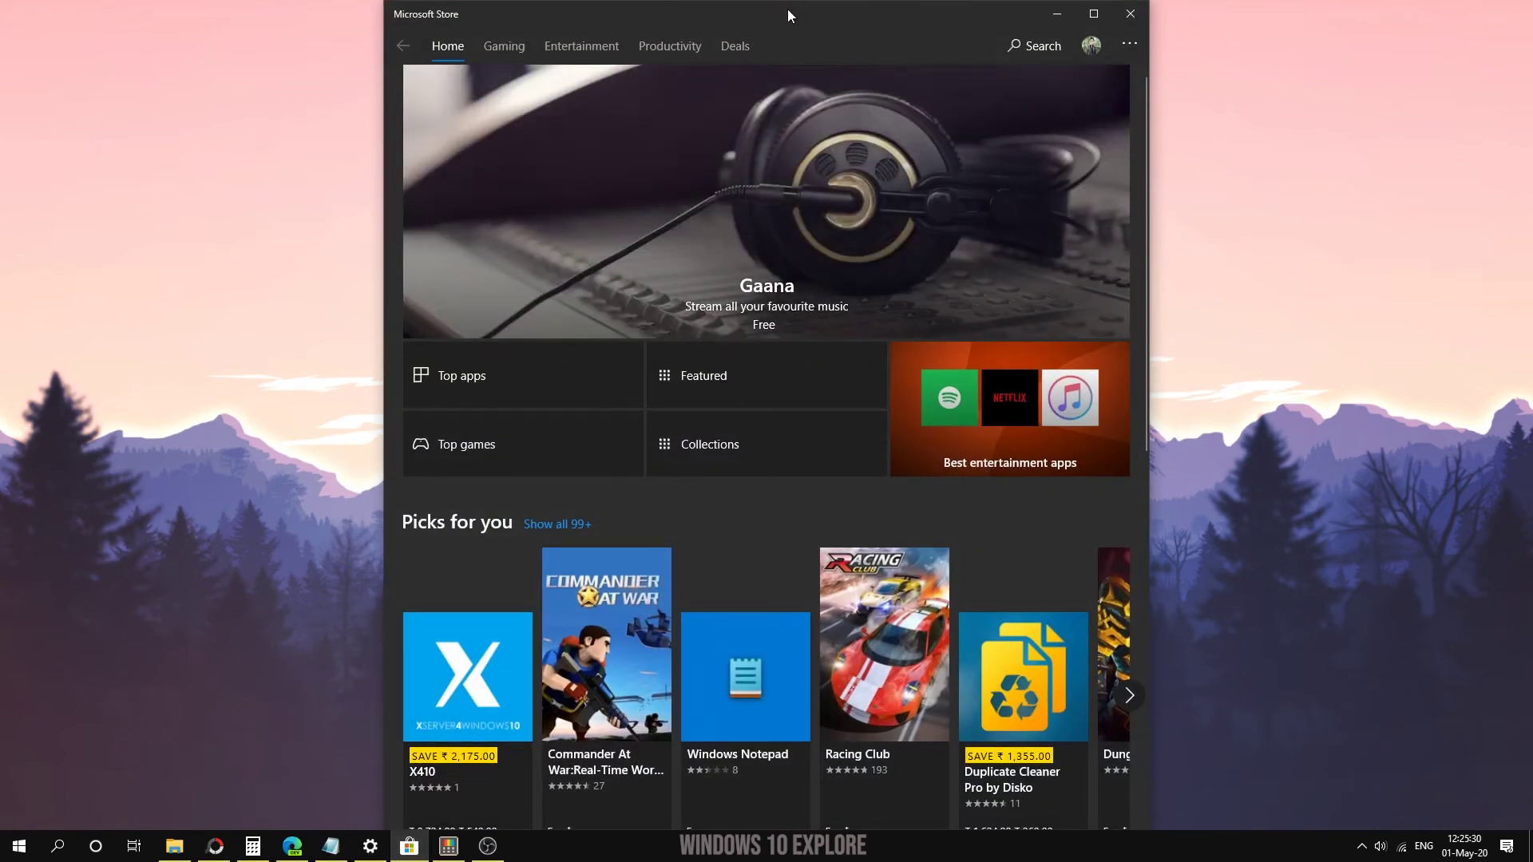
left_click_drag(787, 8, 794, 99)
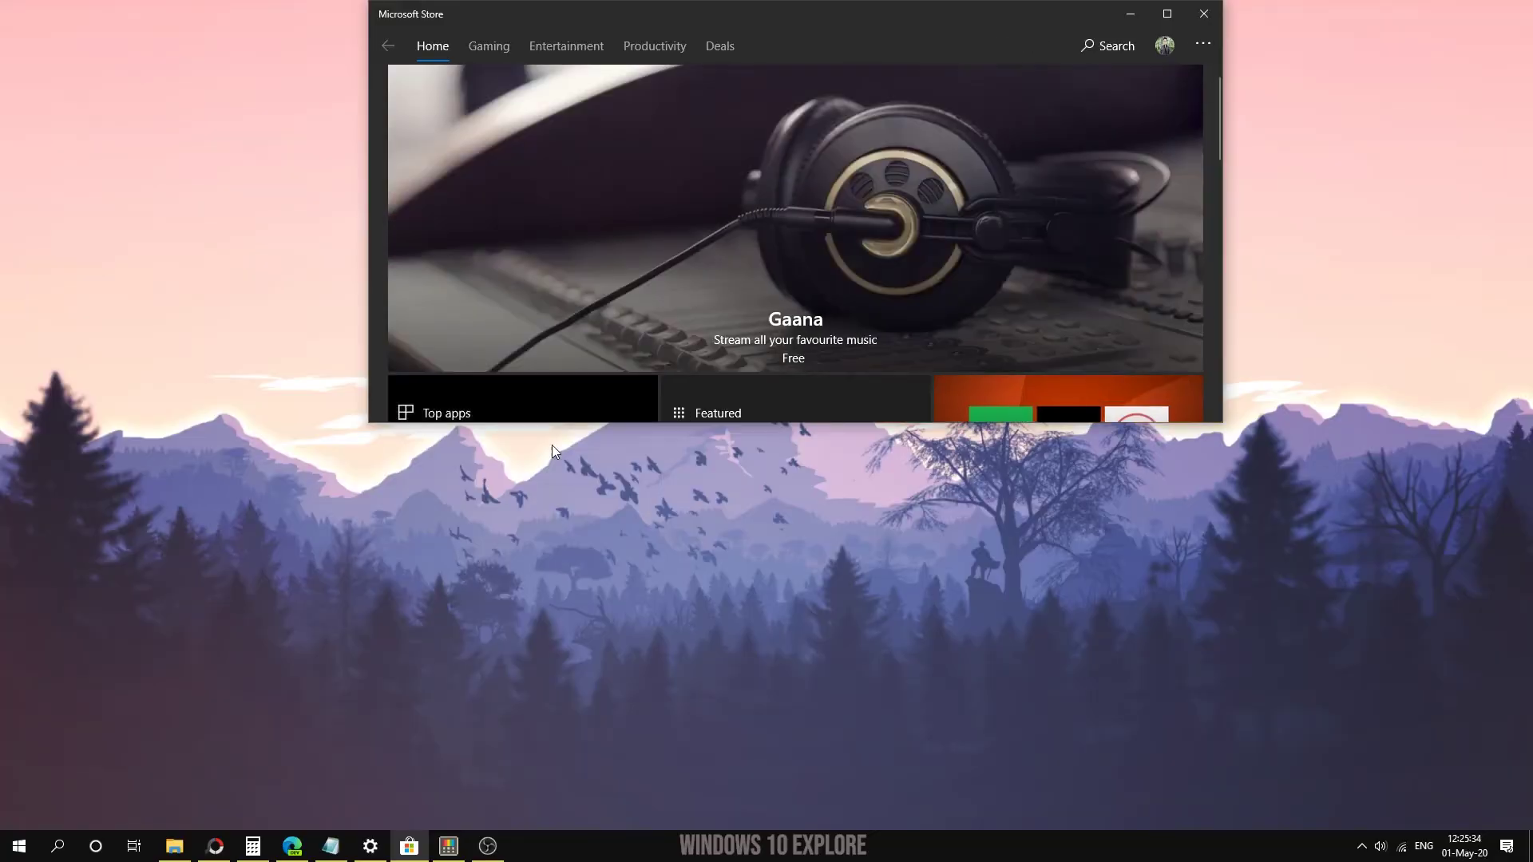
left_click(174, 846)
left_click_drag(639, 178, 631, 480)
left_click(331, 845)
left_click_drag(223, 32, 238, 62)
left_click(253, 846)
left_click_drag(1327, 50, 1140, 246)
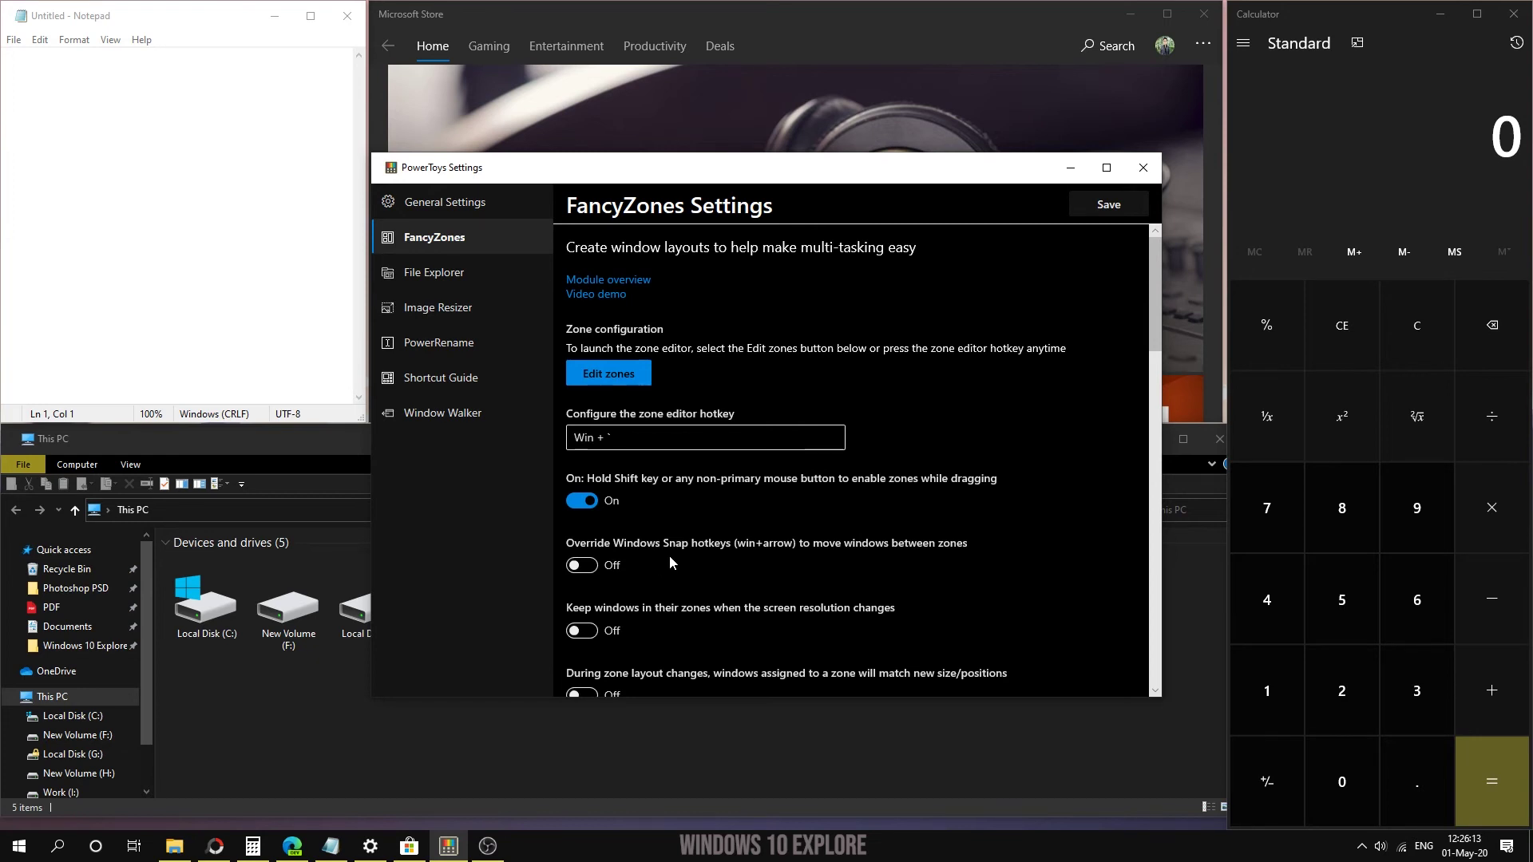
Step: Turn on Override Windows Snap hotkeys, save, and Win+Right the Store window into the top-left zone
left_click(582, 568)
left_click(1084, 216)
left_click(1143, 168)
left_click_drag(755, 10, 660, 97)
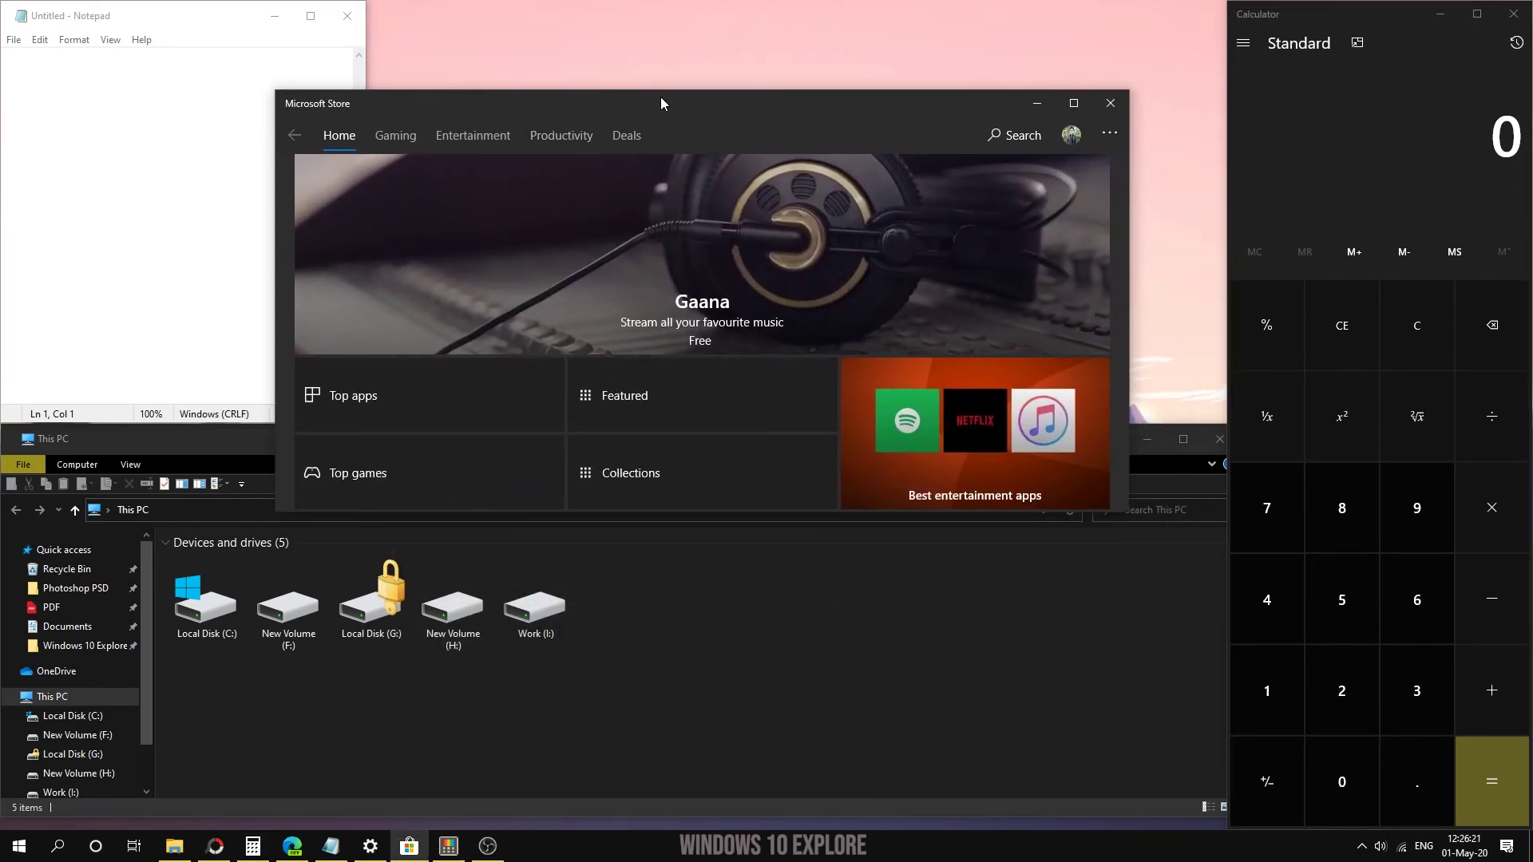
key("super+Right")
key("super+Right")
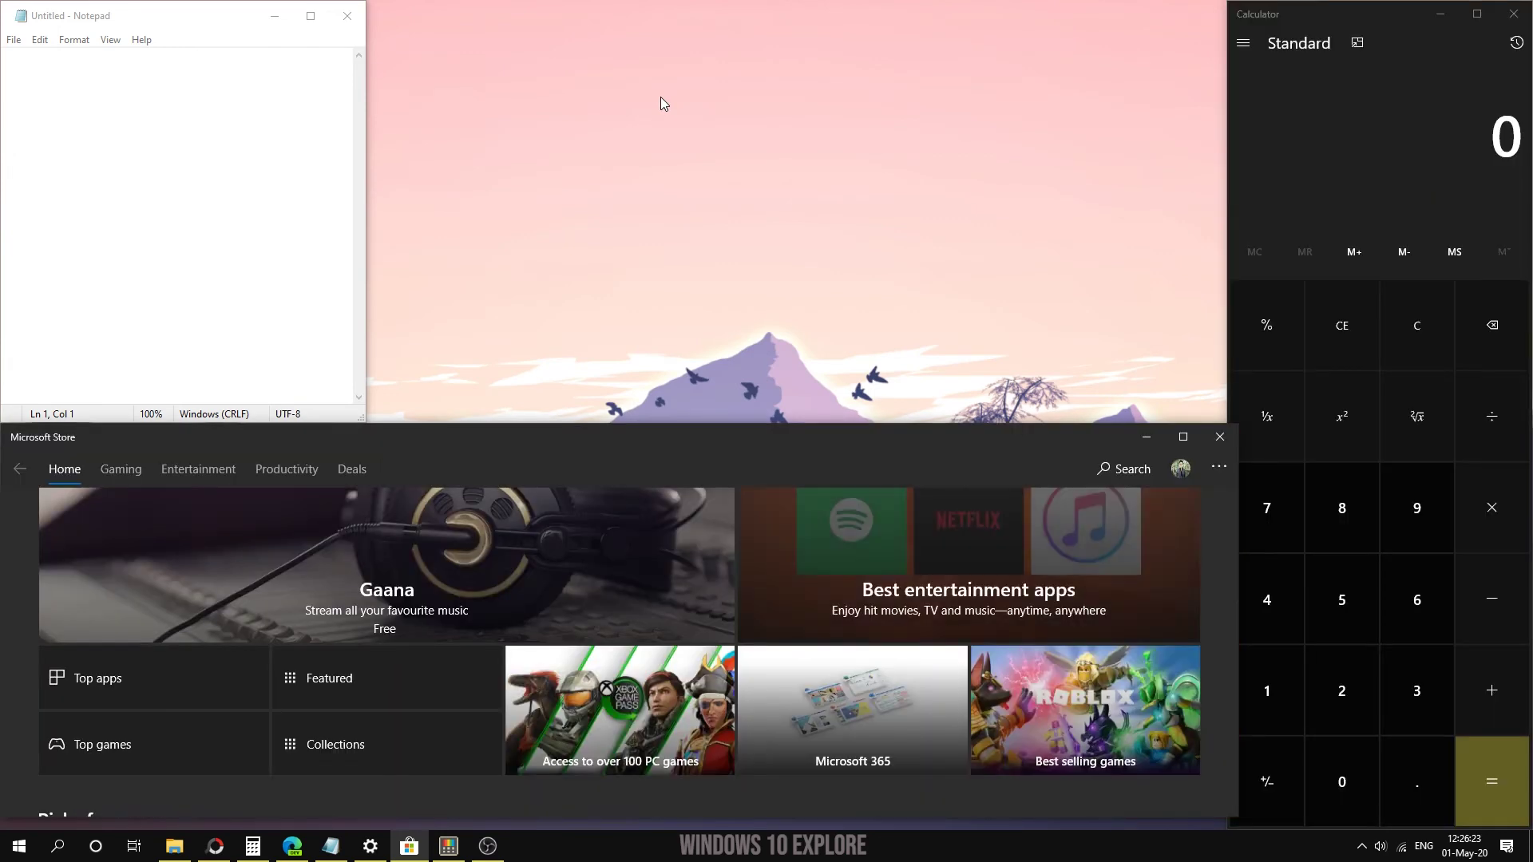
key("super+Right")
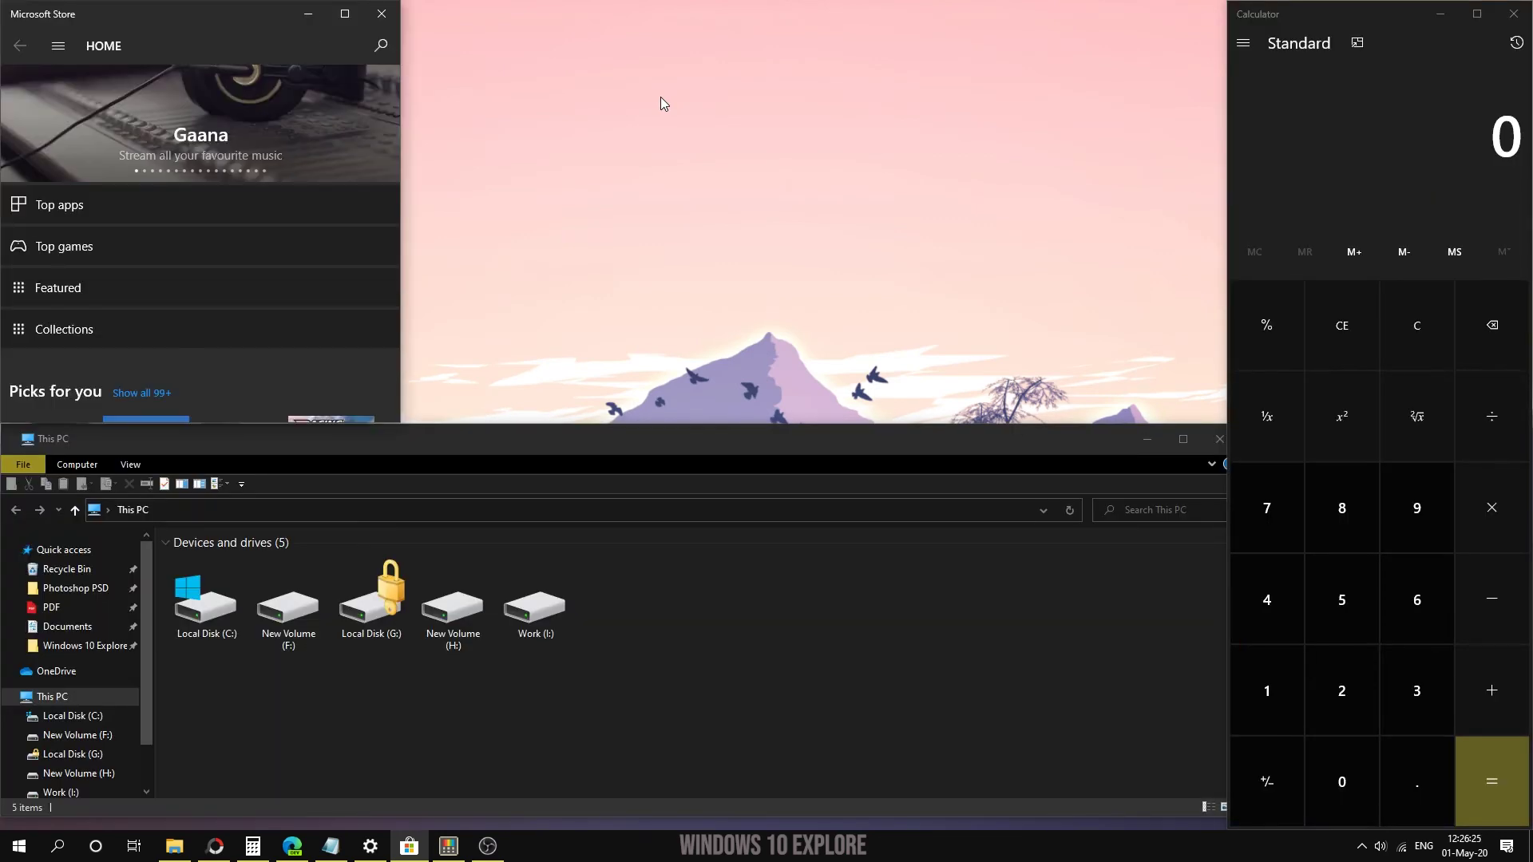
key("super+Right")
Step: Set the zone highlight colour to blue 0f07ed (RGB 15, 7, 237) and save it
key("alt+Tab")
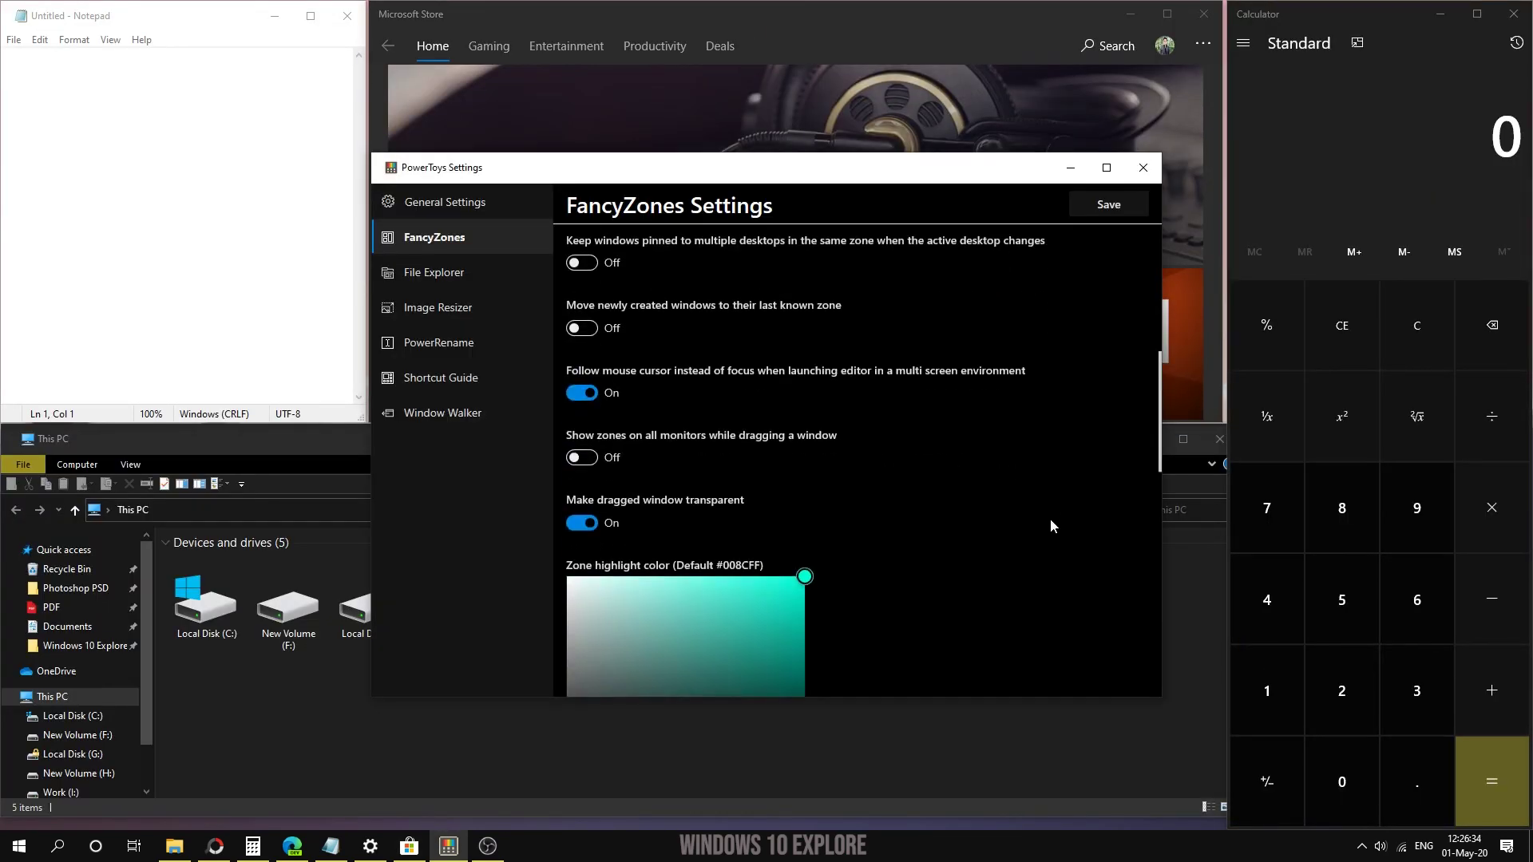
scroll(1051, 520, "down", 3)
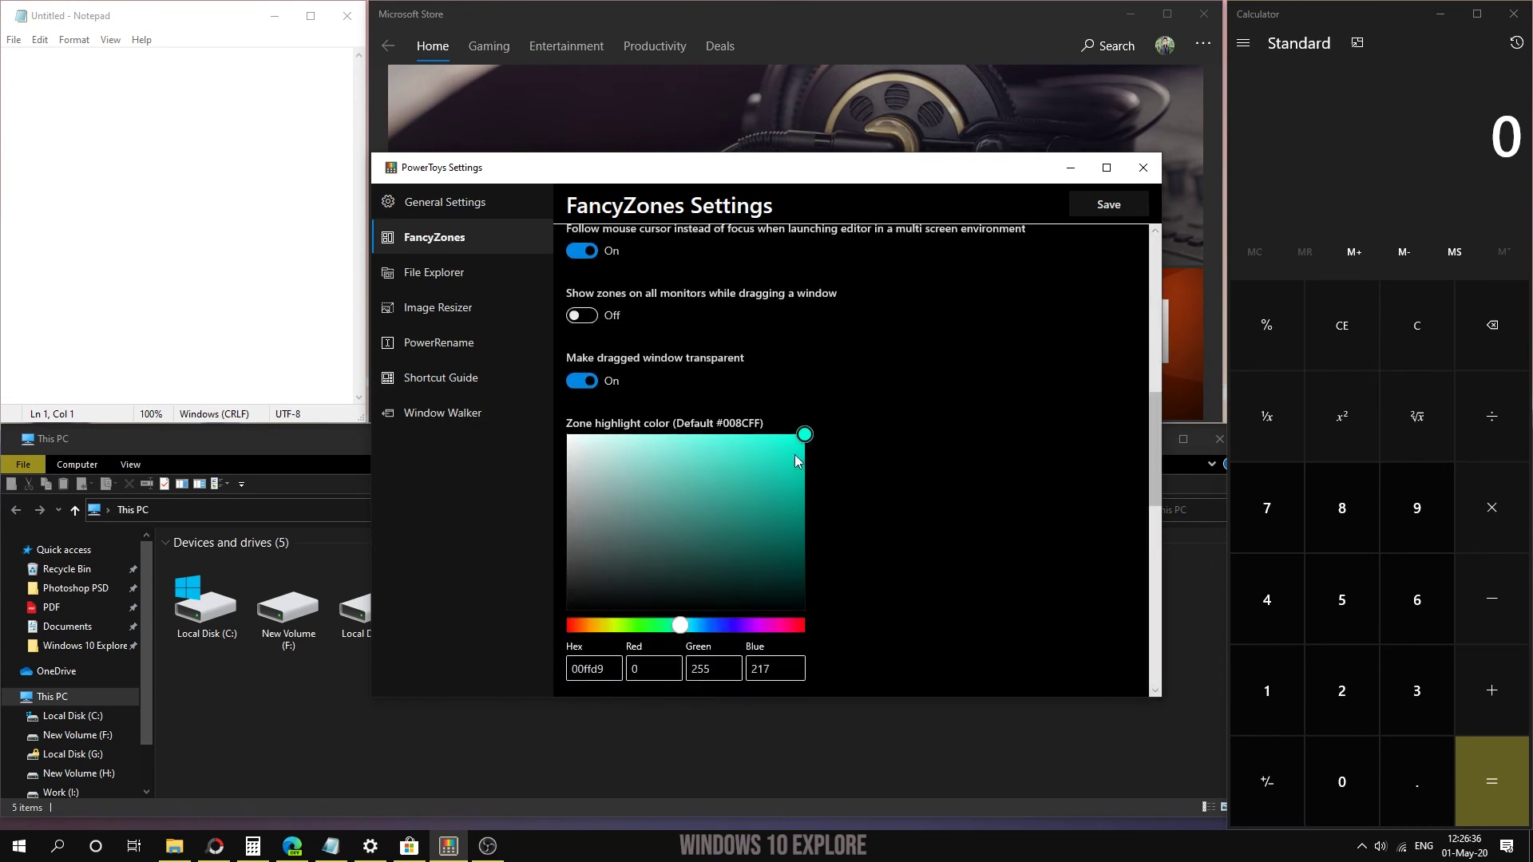
left_click_drag(806, 438, 670, 532)
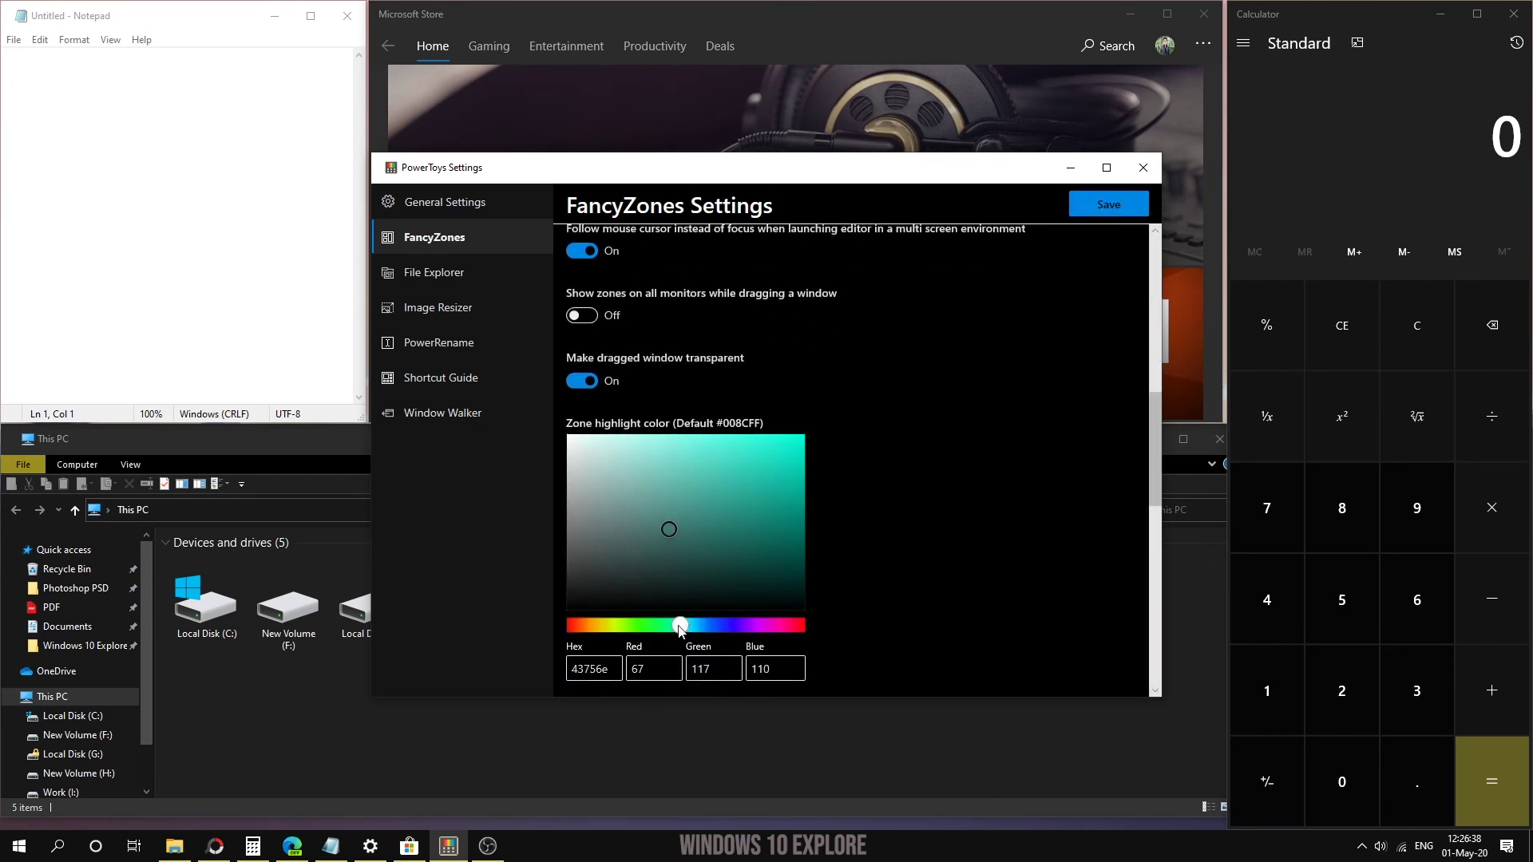
left_click_drag(680, 630, 727, 629)
left_click_drag(747, 442, 801, 453)
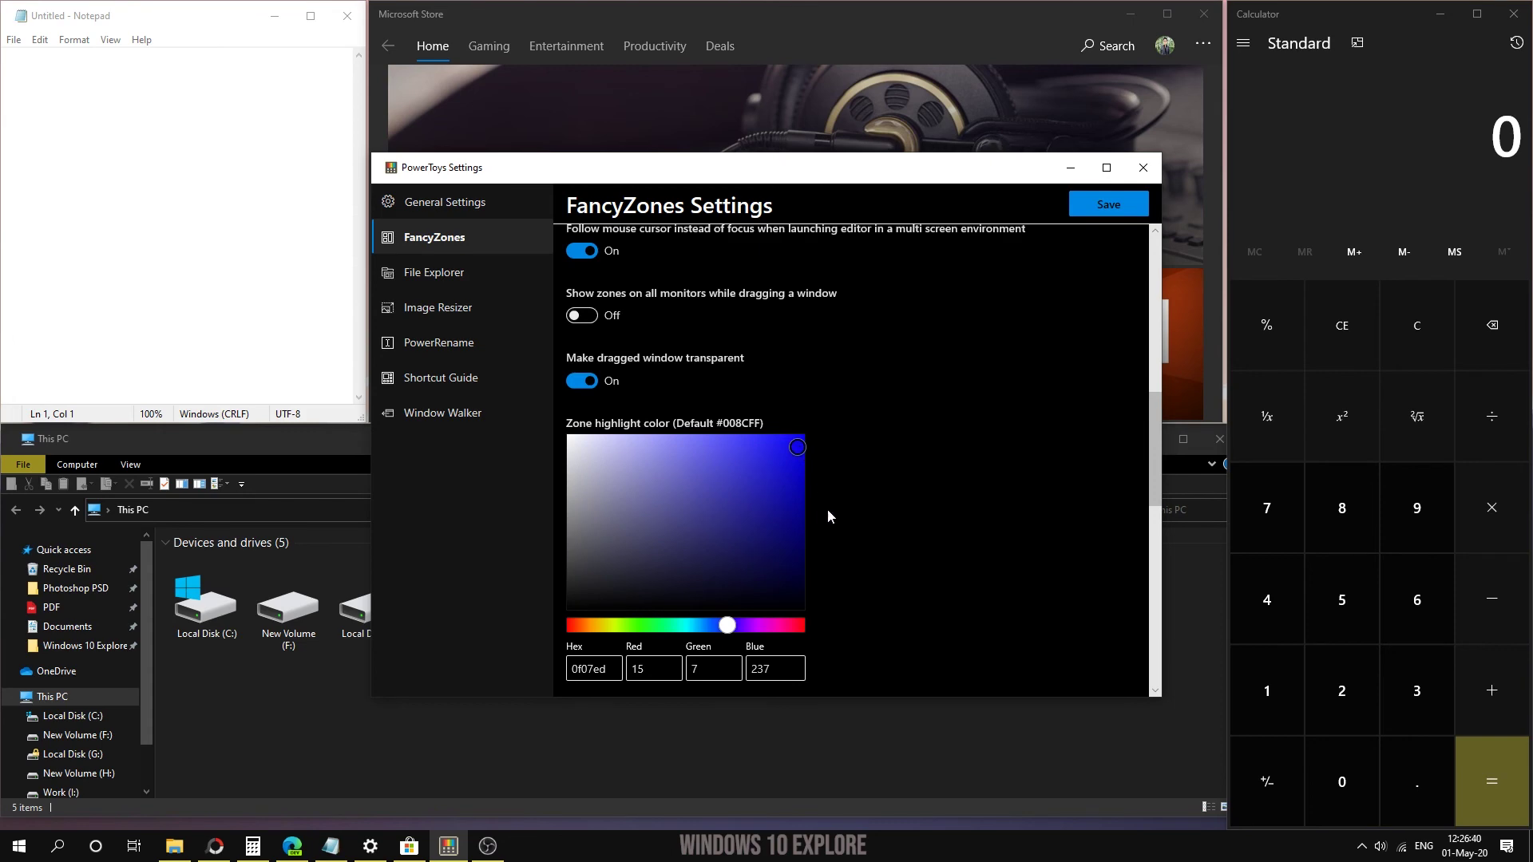
left_click(1108, 205)
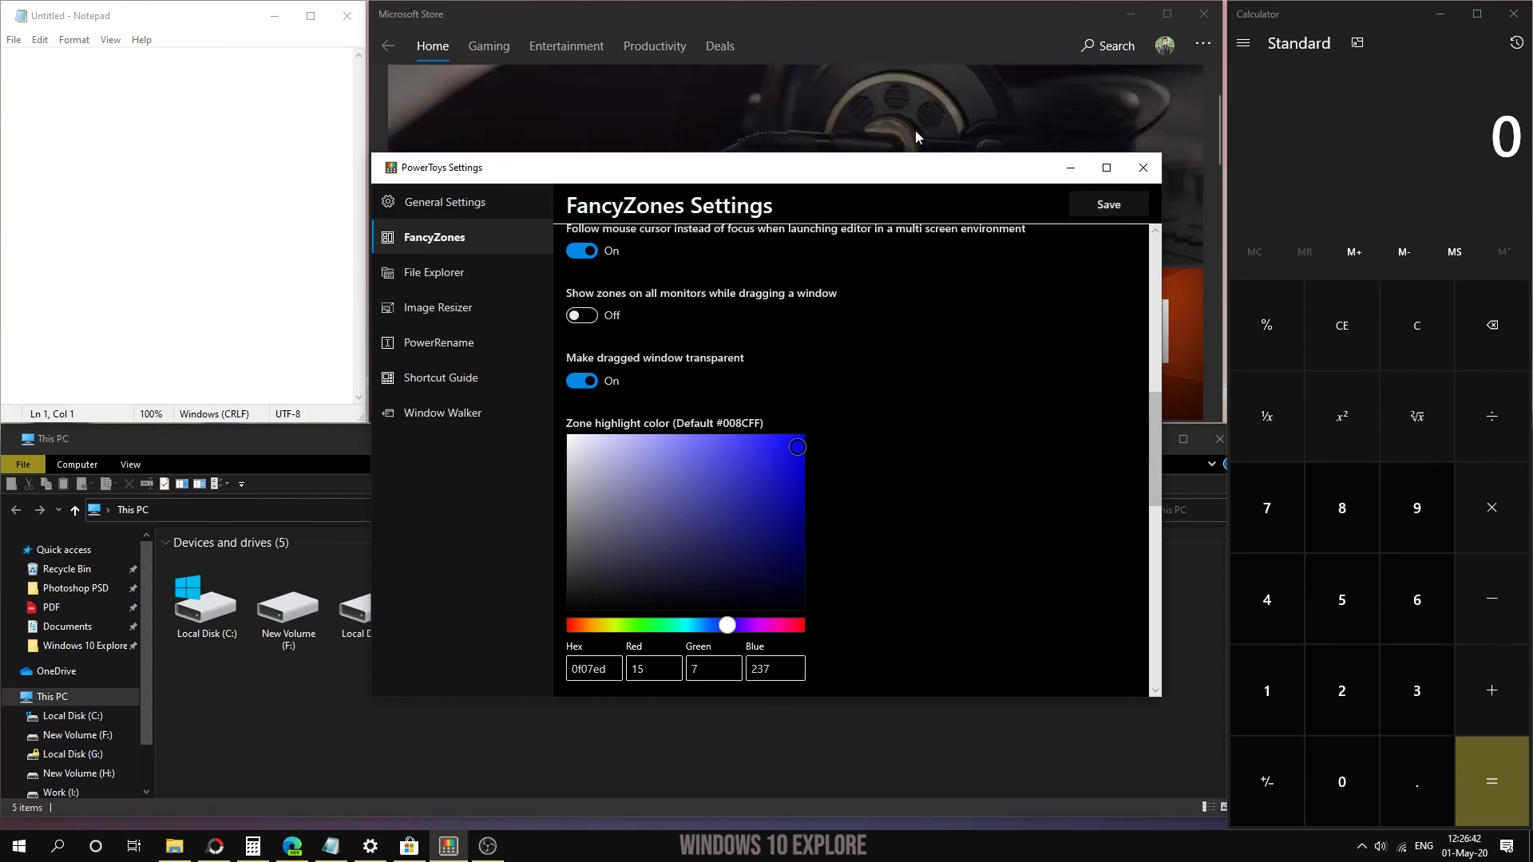
Step: Drag the Store window over the zones to preview the blue highlight, then return to the settings
left_click(898, 16)
left_click_drag(899, 16, 1099, 303)
left_click(876, 495)
scroll(876, 495, "down", 5)
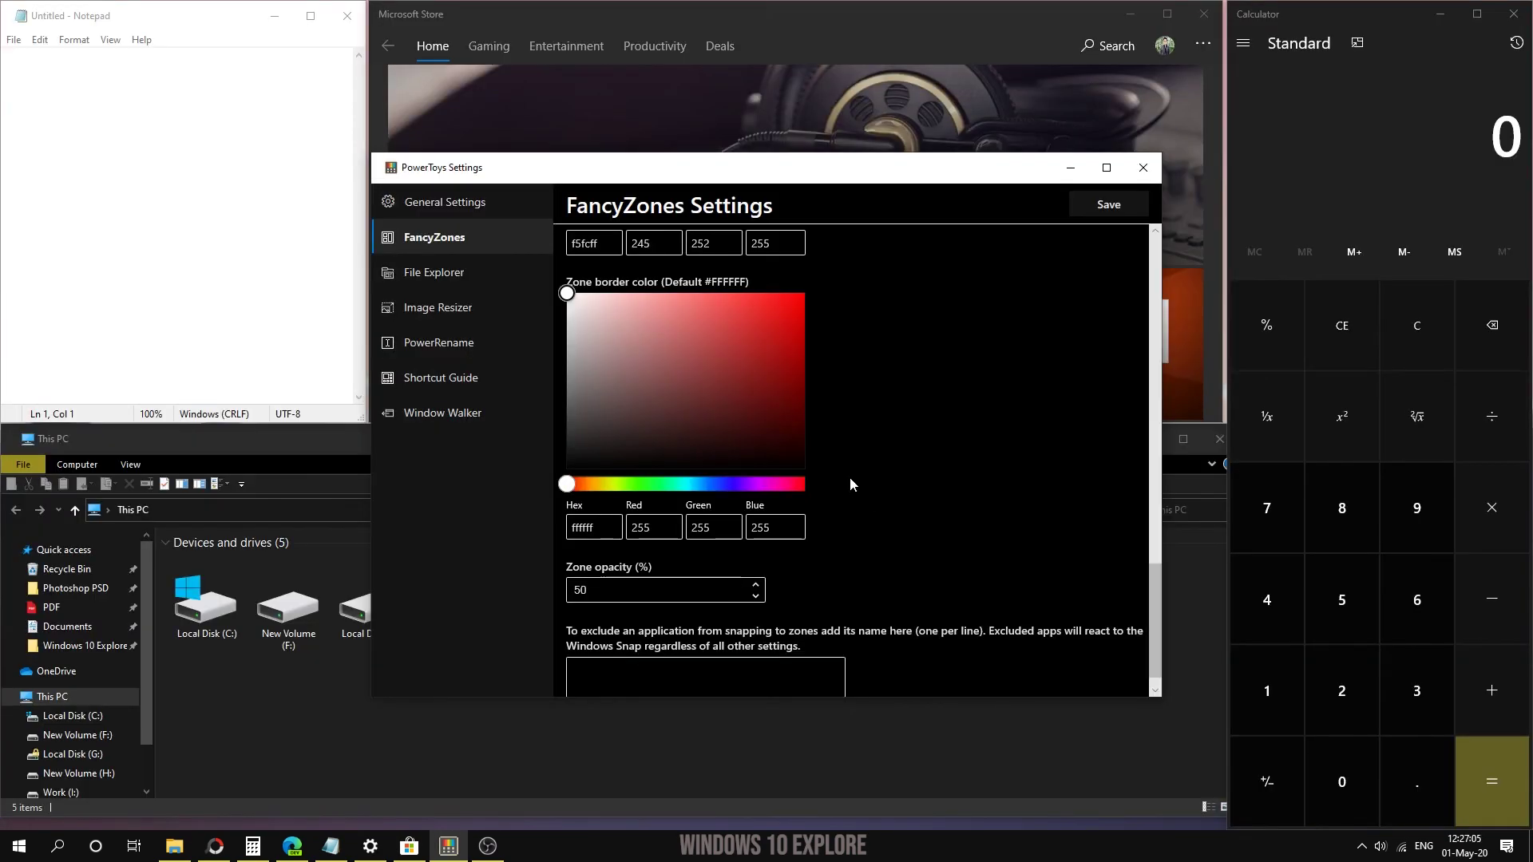